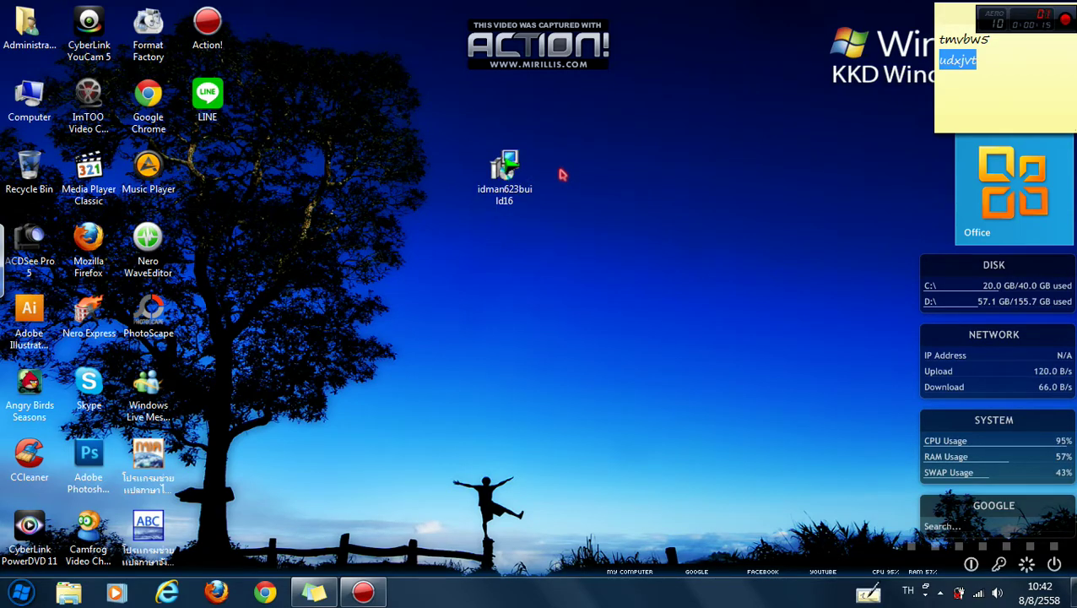
pyautogui.moveTo(435, 125); pyautogui.dragTo(570, 248)
pyautogui.click(574, 246)
pyautogui.click(533, 192)
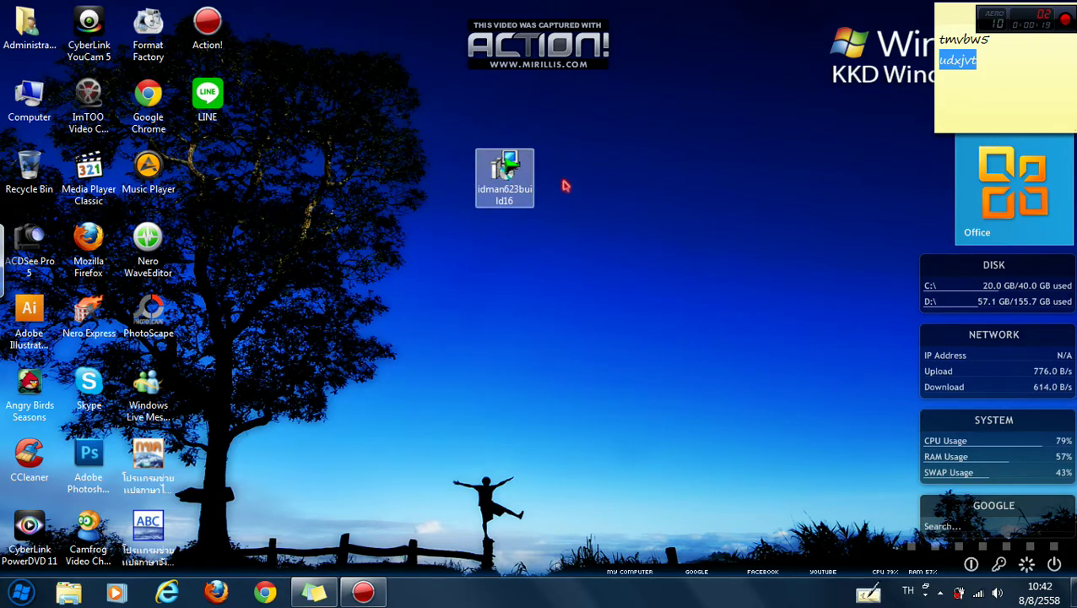
pyautogui.moveTo(458, 107); pyautogui.dragTo(524, 213)
pyautogui.click(543, 176)
pyautogui.click(526, 171)
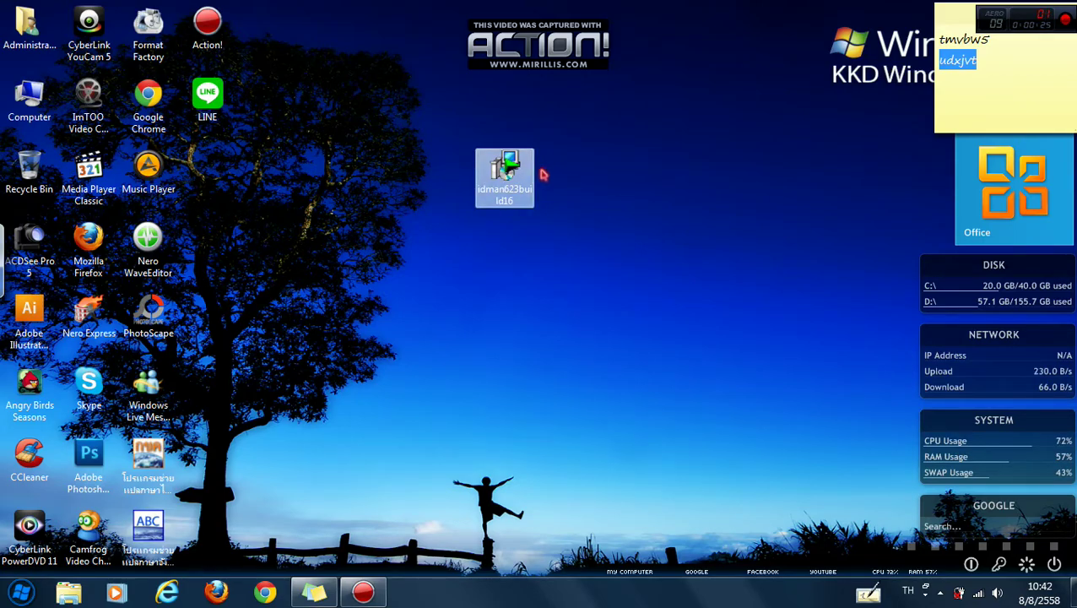
pyautogui.click(554, 172)
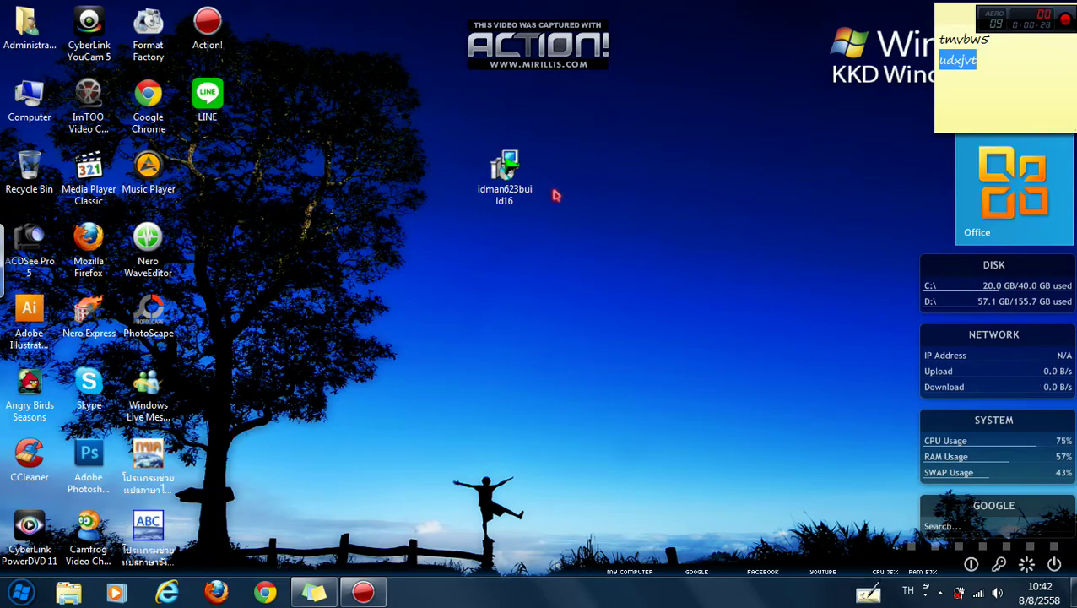
pyautogui.click(541, 182)
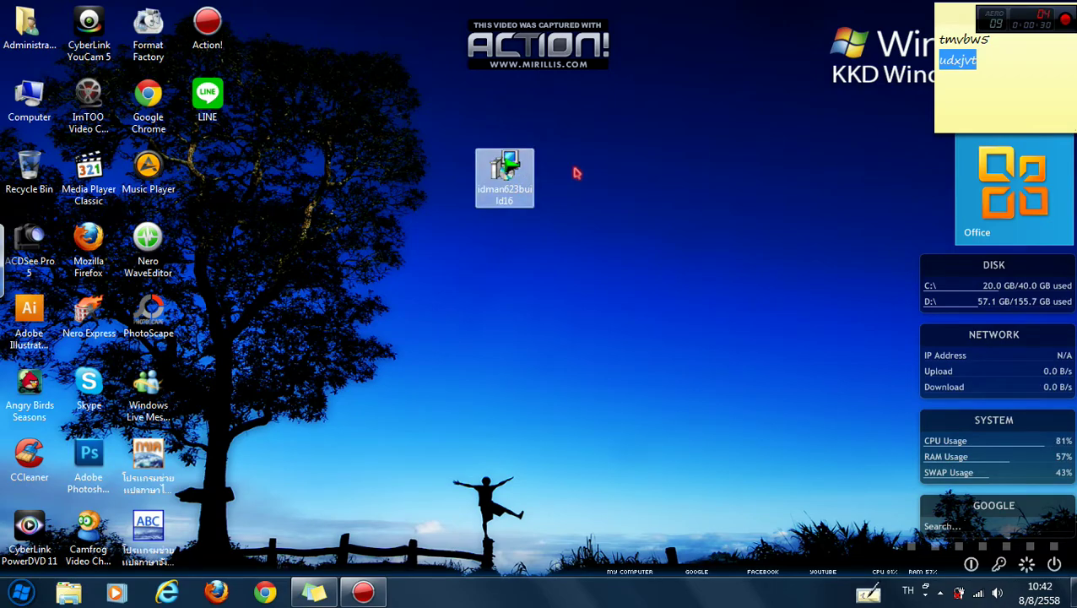
pyautogui.click(558, 168)
pyautogui.click(547, 157)
pyautogui.click(549, 153)
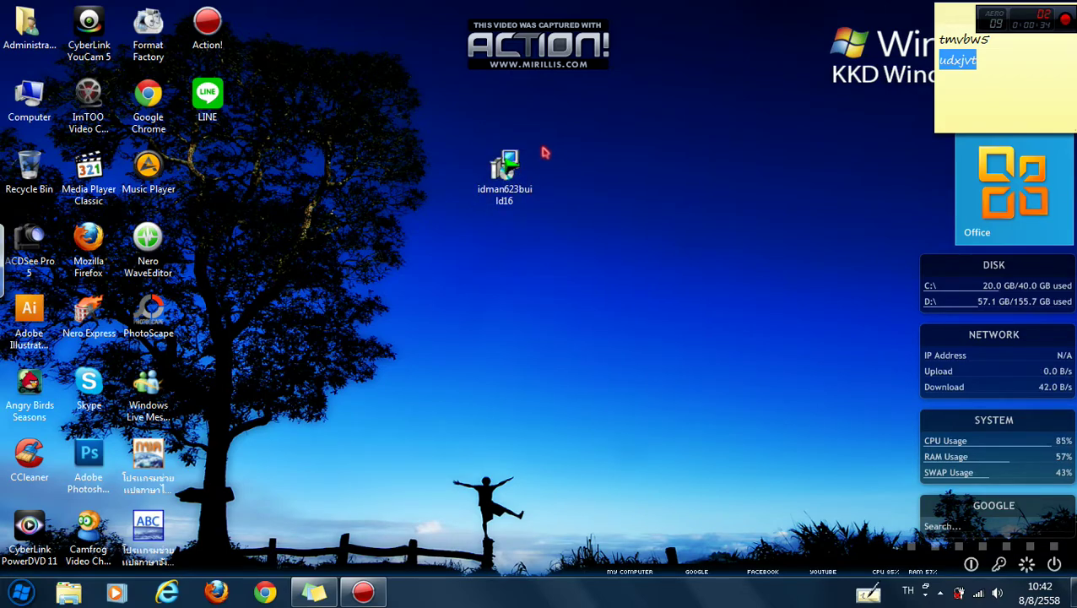
pyautogui.click(545, 168)
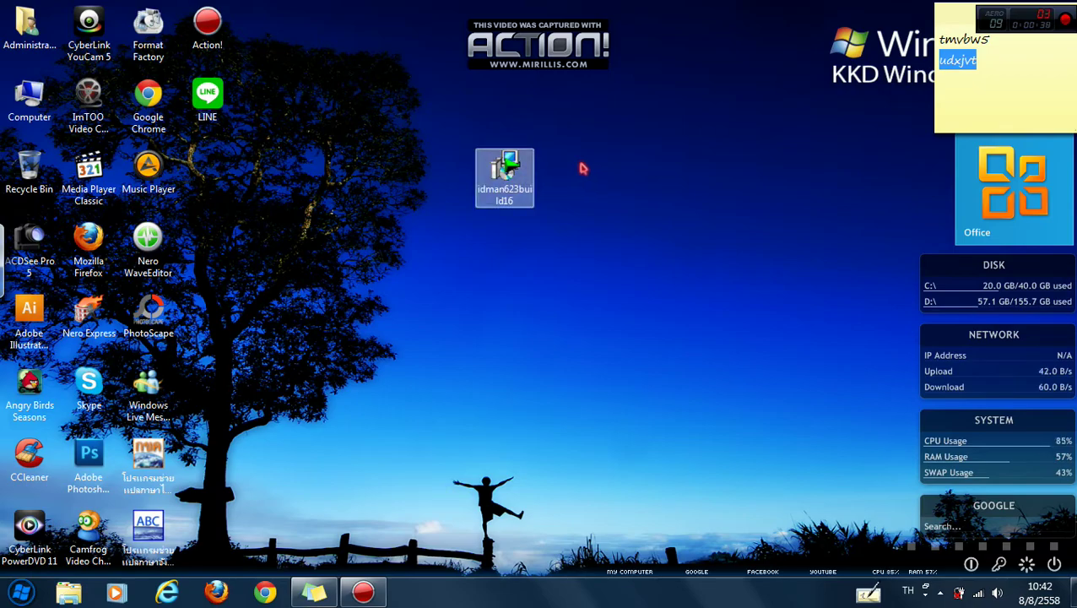
pyautogui.click(550, 199)
pyautogui.moveTo(484, 123); pyautogui.dragTo(544, 221)
# Launch the idman623build16 installer from the desktop and accept Thai as the interface language
pyautogui.doubleClick(505, 173)
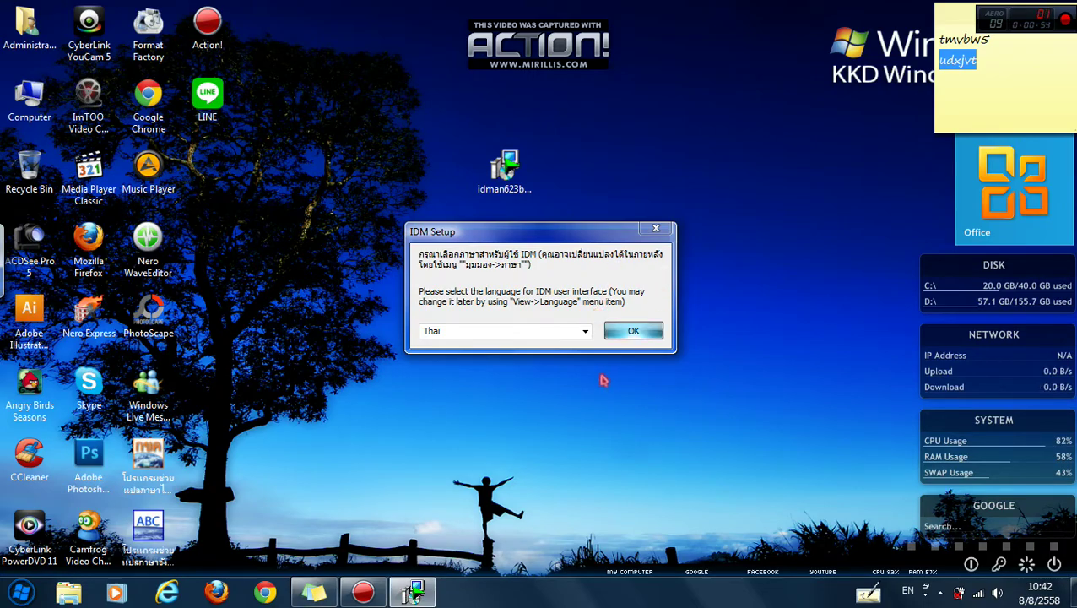
pyautogui.click(585, 335)
pyautogui.click(511, 282)
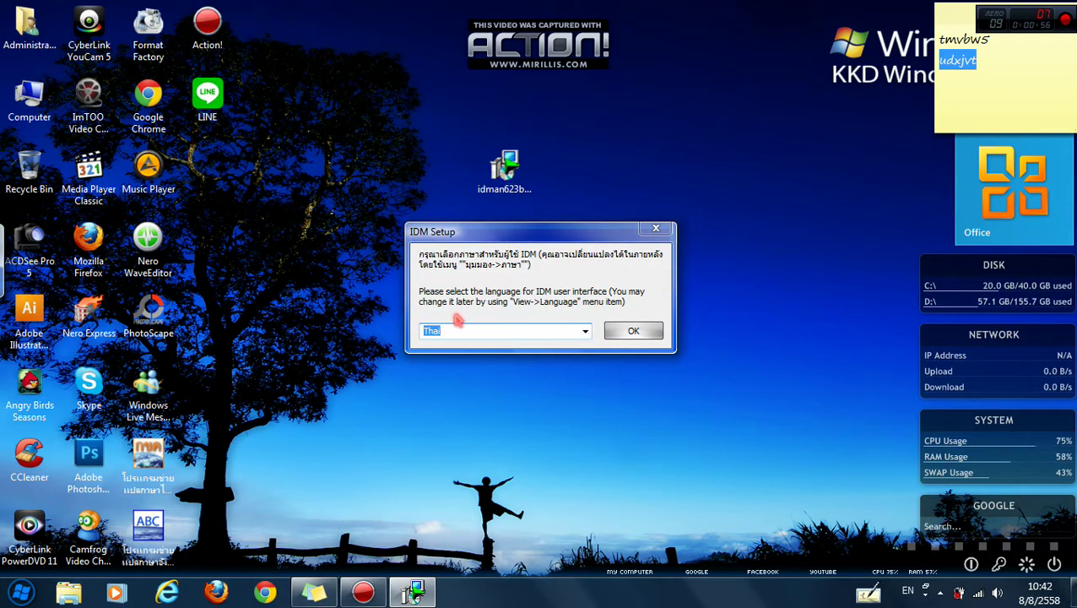
pyautogui.click(629, 332)
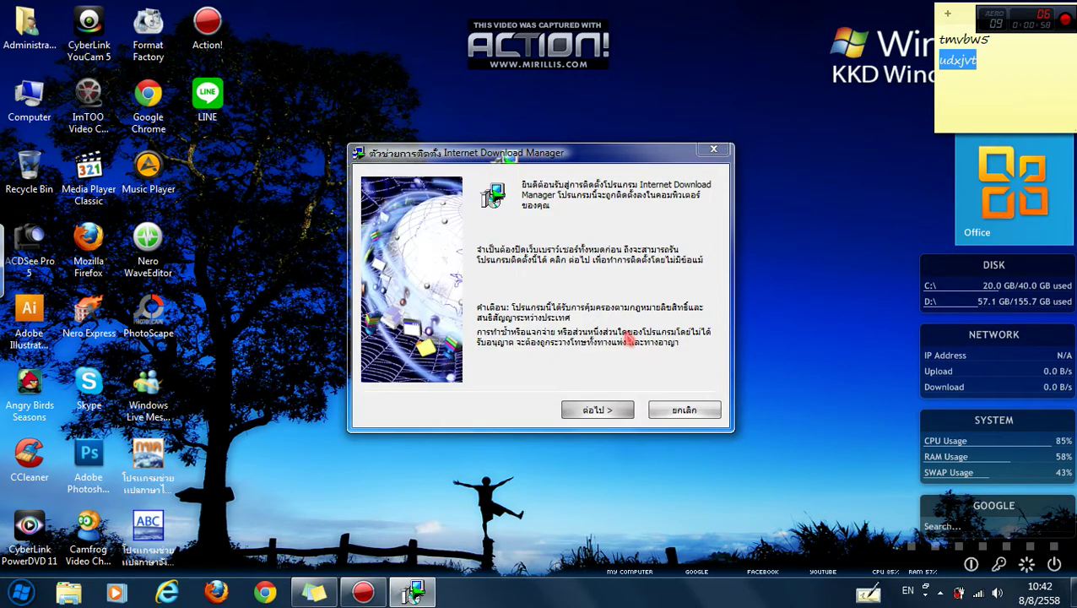
# Install Internet Download Manager in the default Program Files folder with a desktop icon, accepting the licence, and finish the setup wizard
pyautogui.click(601, 412)
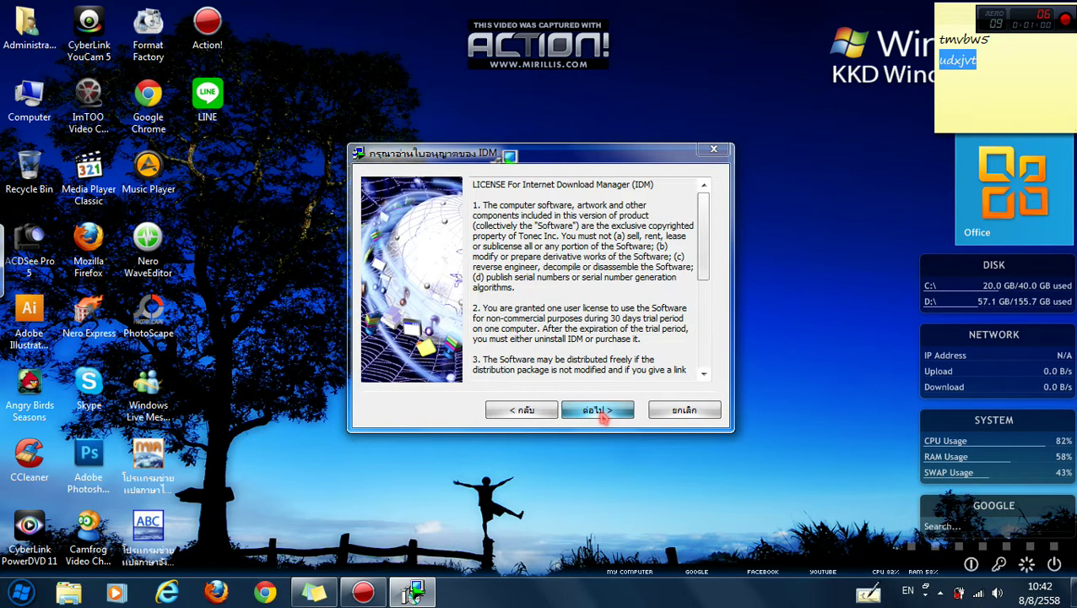
pyautogui.click(601, 412)
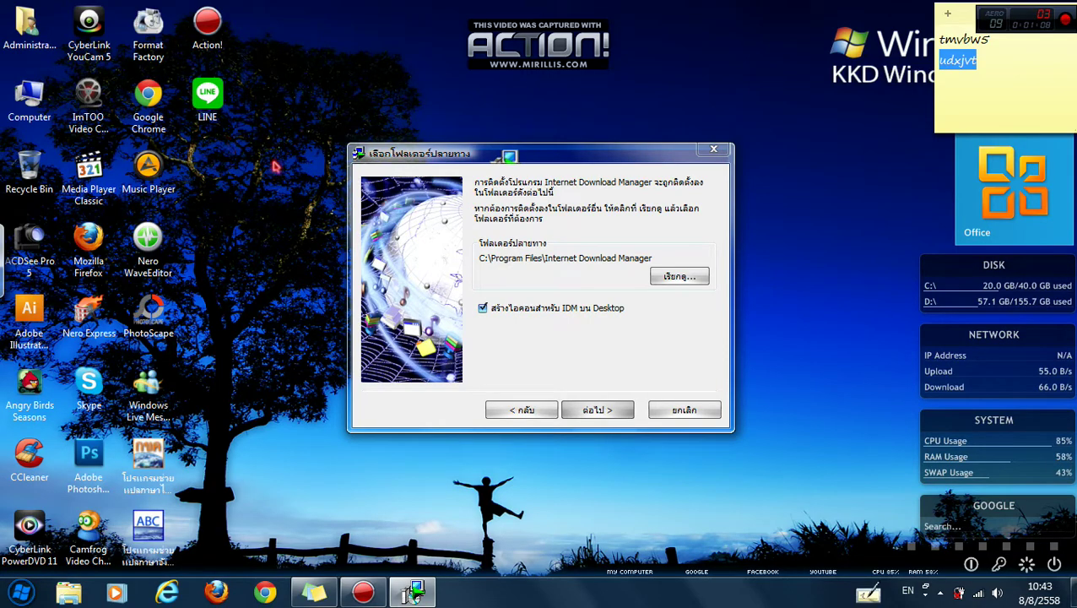
pyautogui.click(615, 412)
pyautogui.click(615, 412)
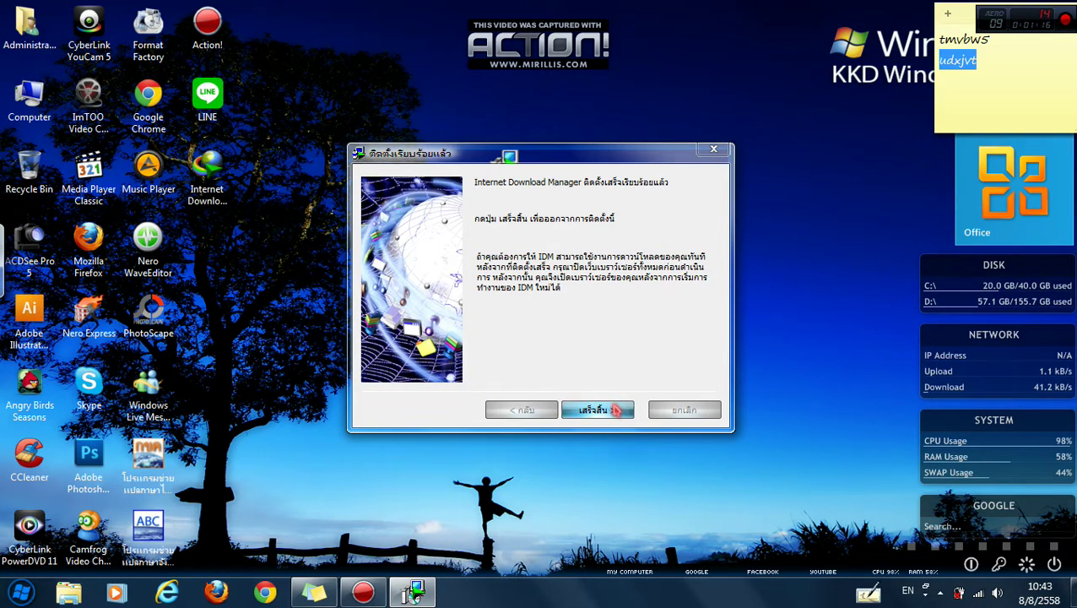
pyautogui.click(607, 409)
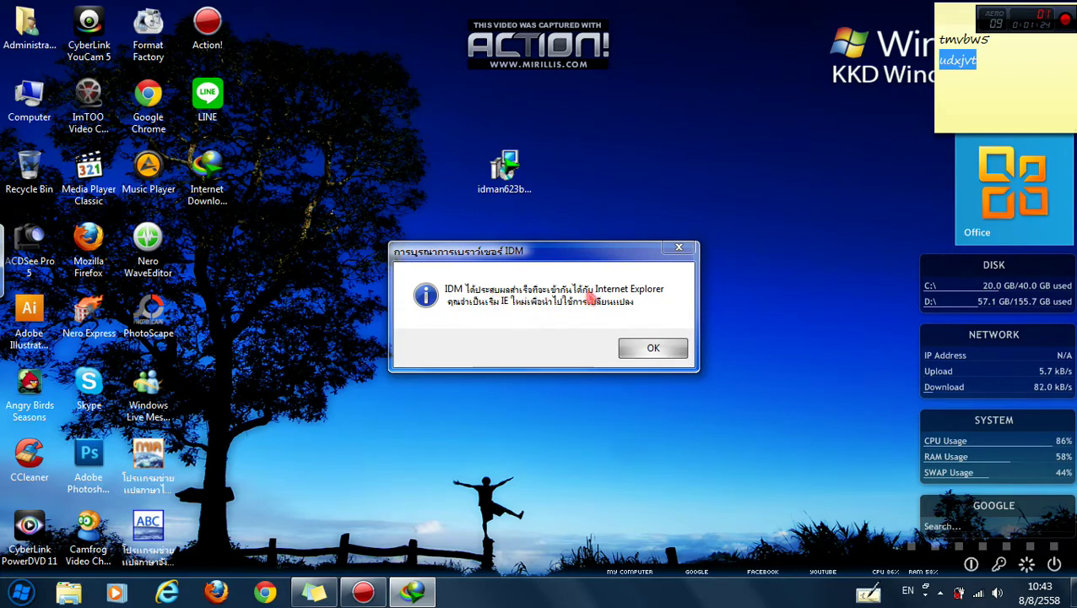
# Dismiss the Internet Explorer, Firefox and Chrome integration notices and the serial number warning, and cancel the registration form
pyautogui.click(652, 350)
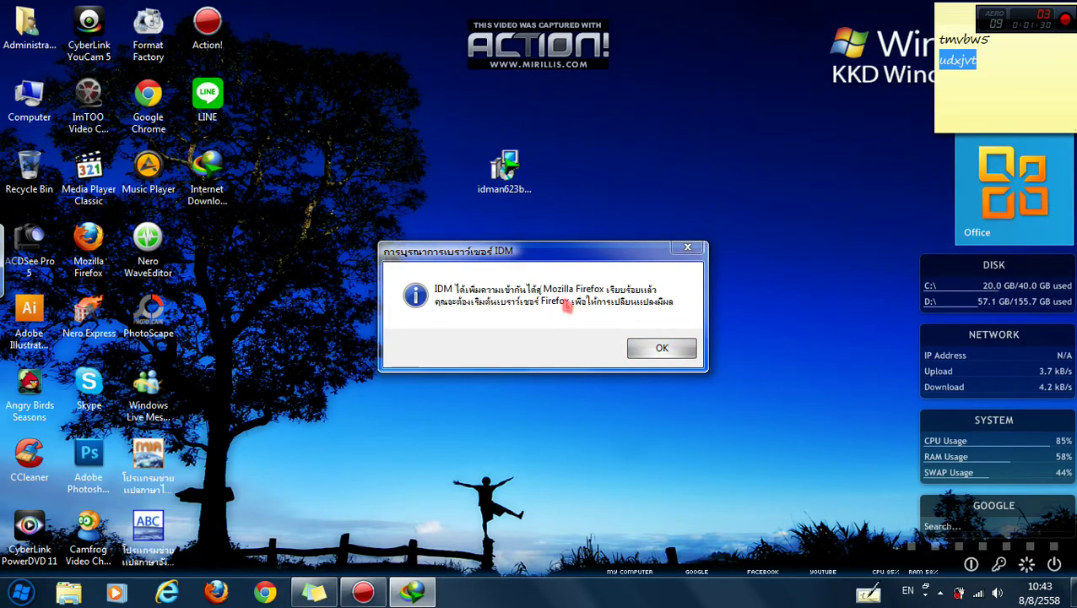
pyautogui.click(660, 351)
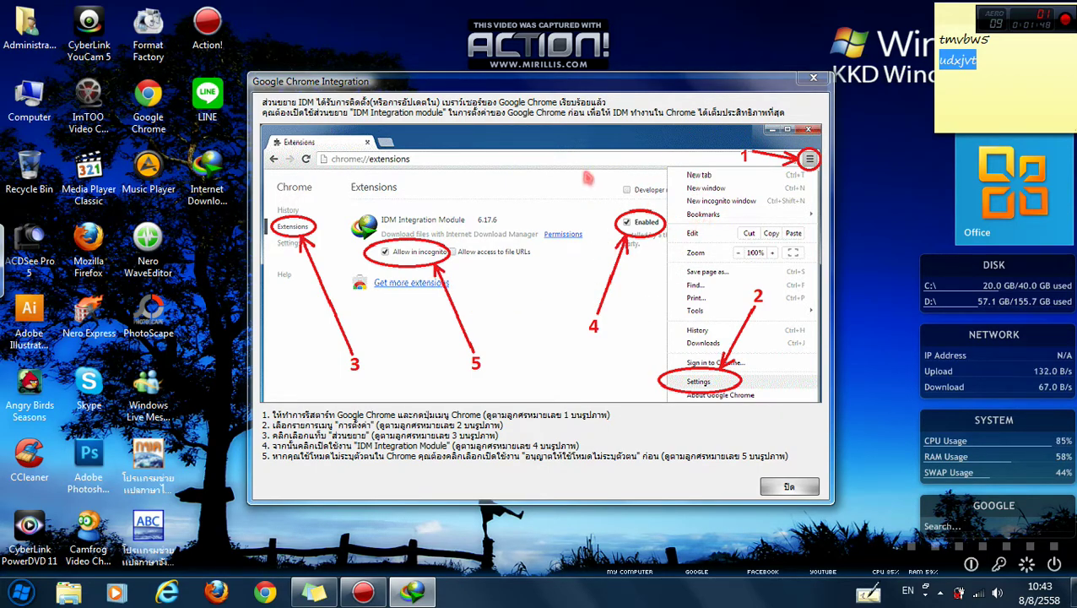
pyautogui.click(789, 486)
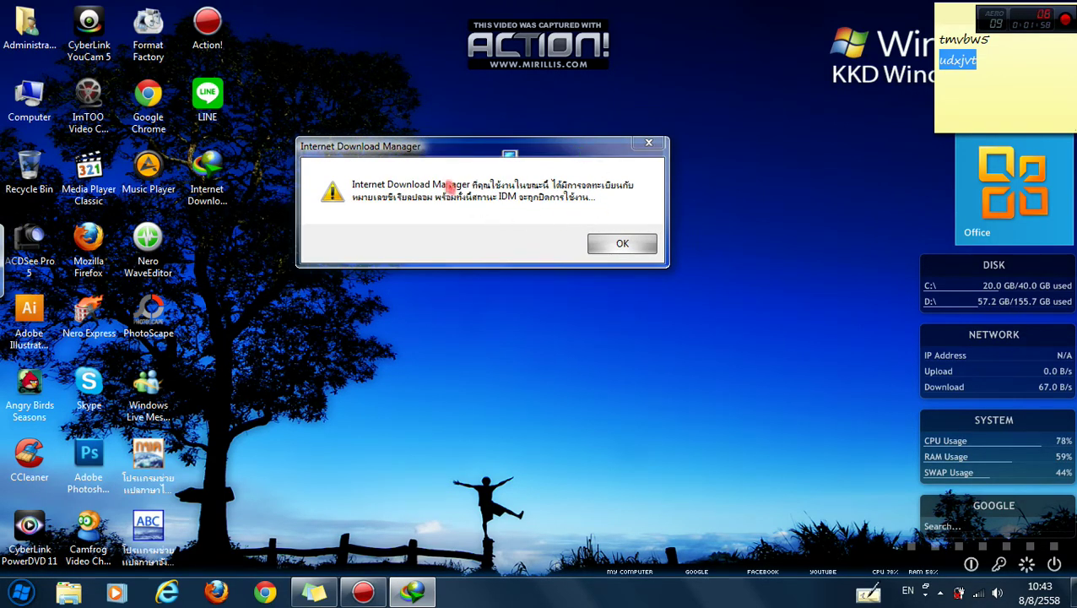
pyautogui.click(622, 243)
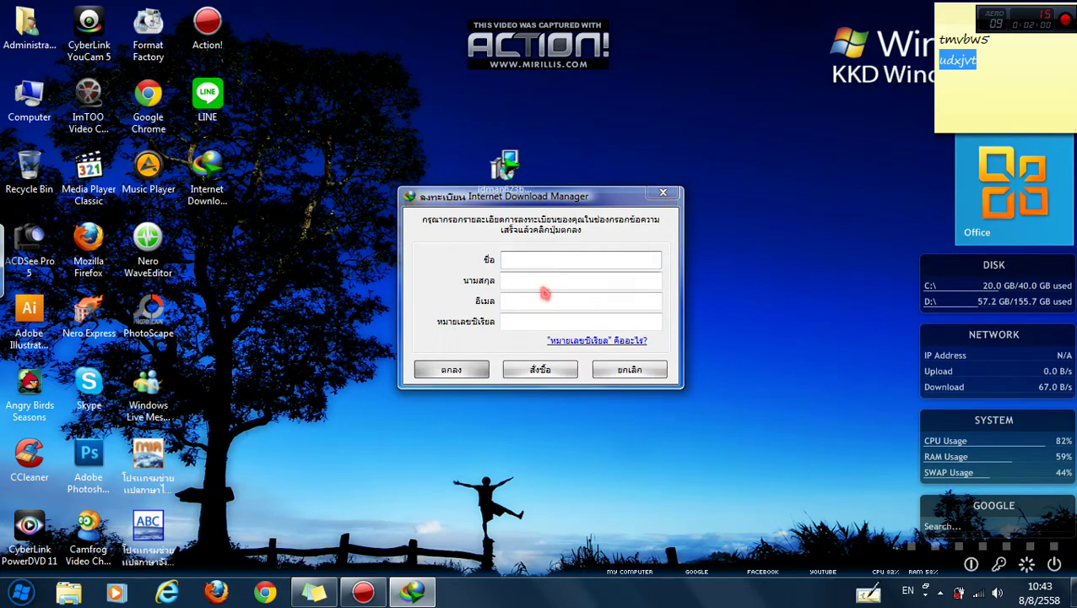
pyautogui.click(629, 369)
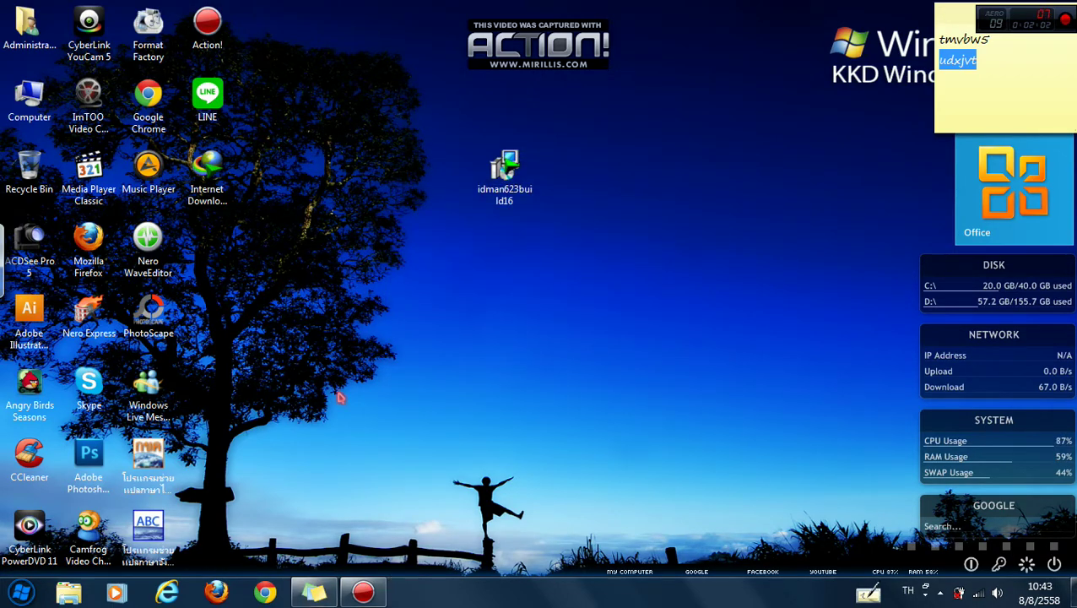
# Open the internet folder inside the Program folder on drive D:
pyautogui.click(68, 593)
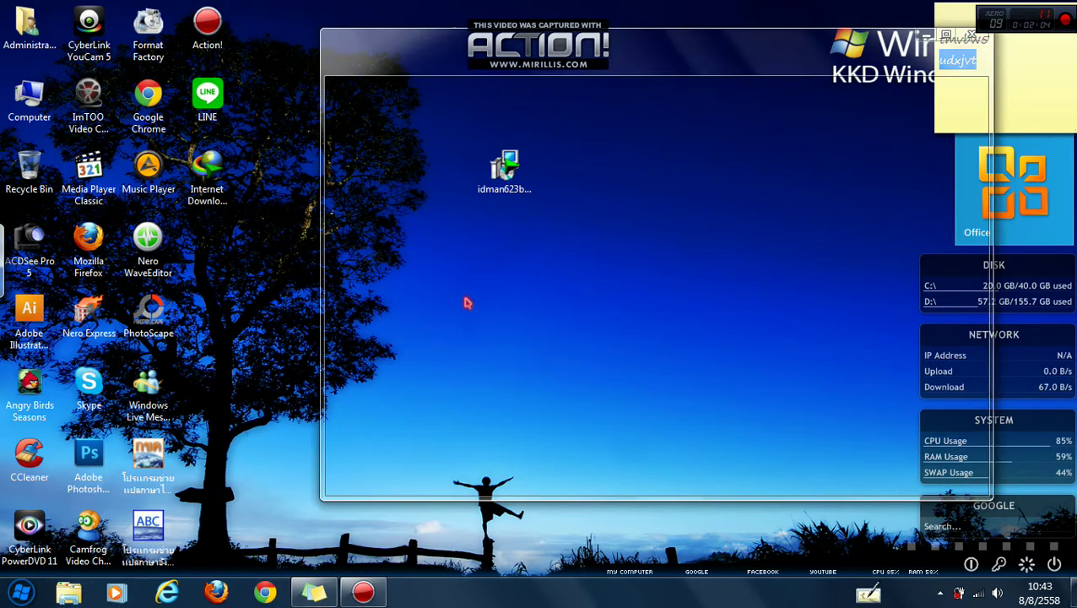
pyautogui.click(401, 336)
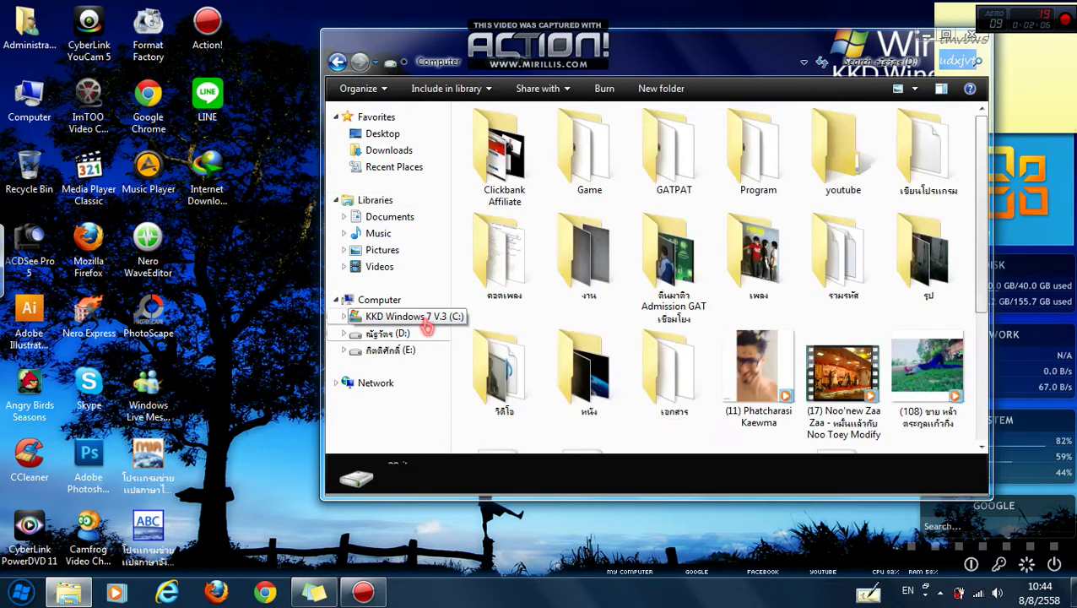
pyautogui.doubleClick(754, 164)
pyautogui.click(524, 169)
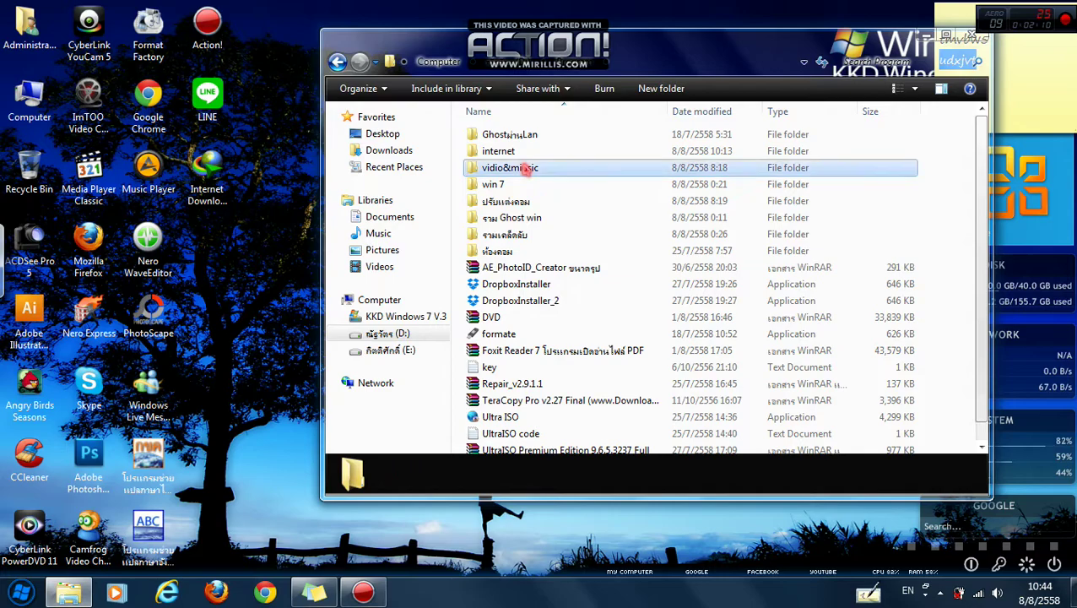
pyautogui.click(510, 159)
pyautogui.doubleClick(507, 153)
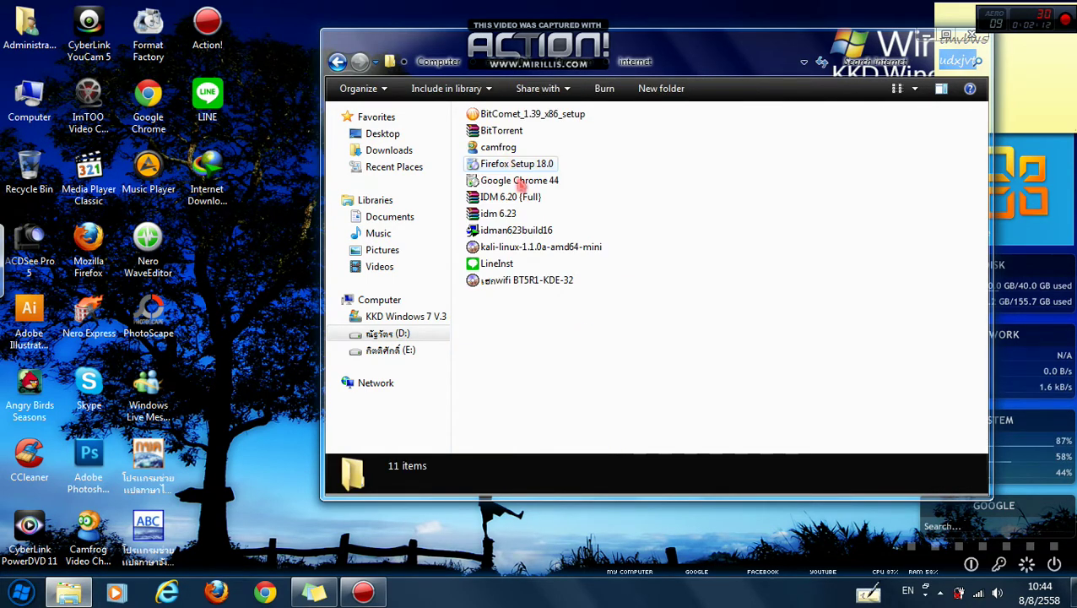
# Copy the idm 6.23 archive to the desktop and place it below the idman623build16 installer
pyautogui.doubleClick(500, 215)
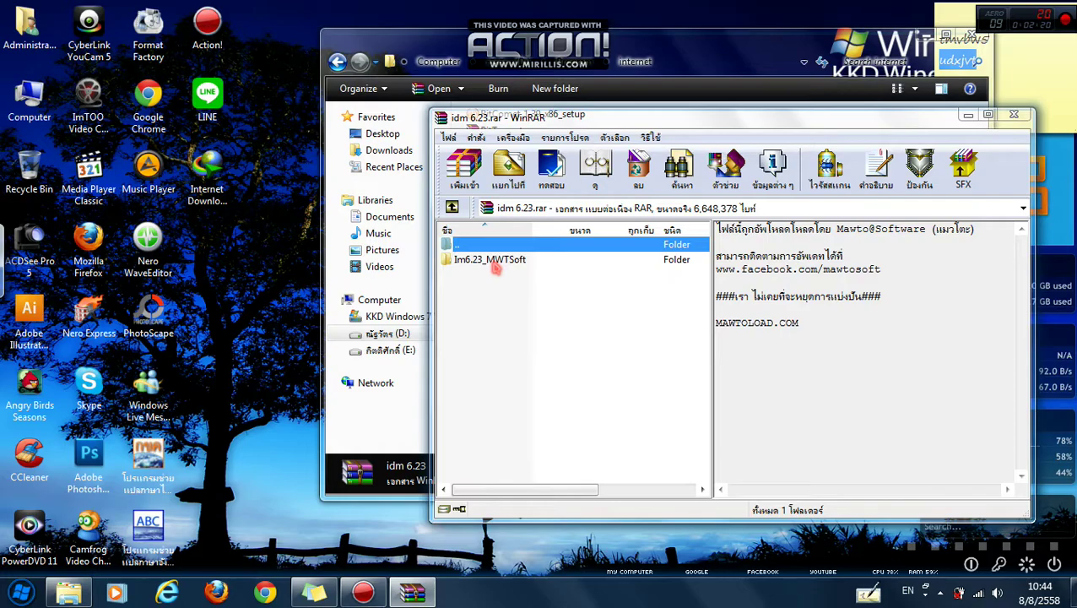
pyautogui.press('Escape')
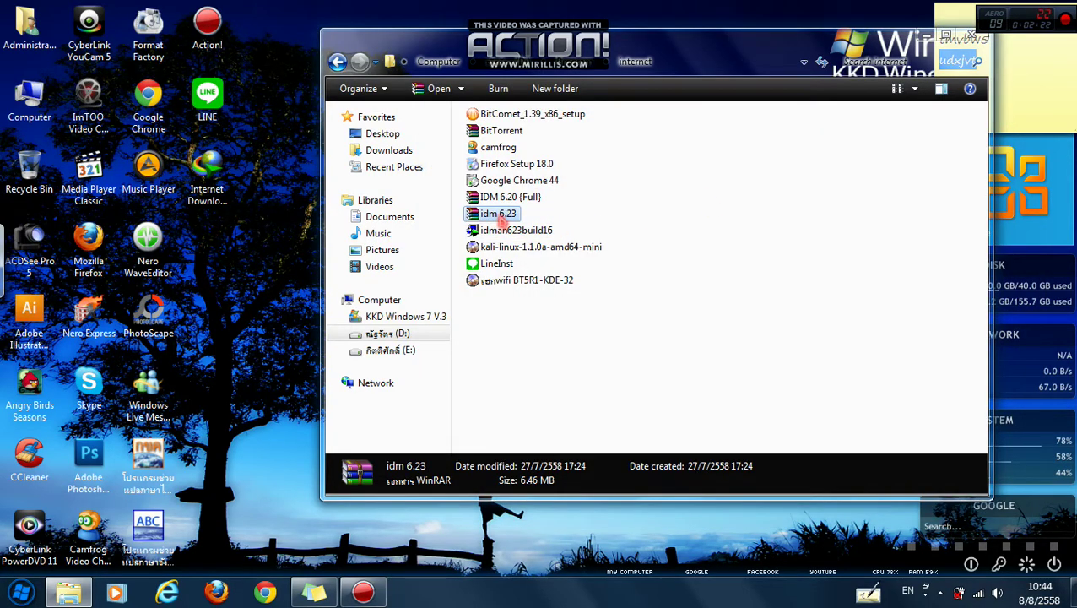
pyautogui.hotkey('alt', 'F4')
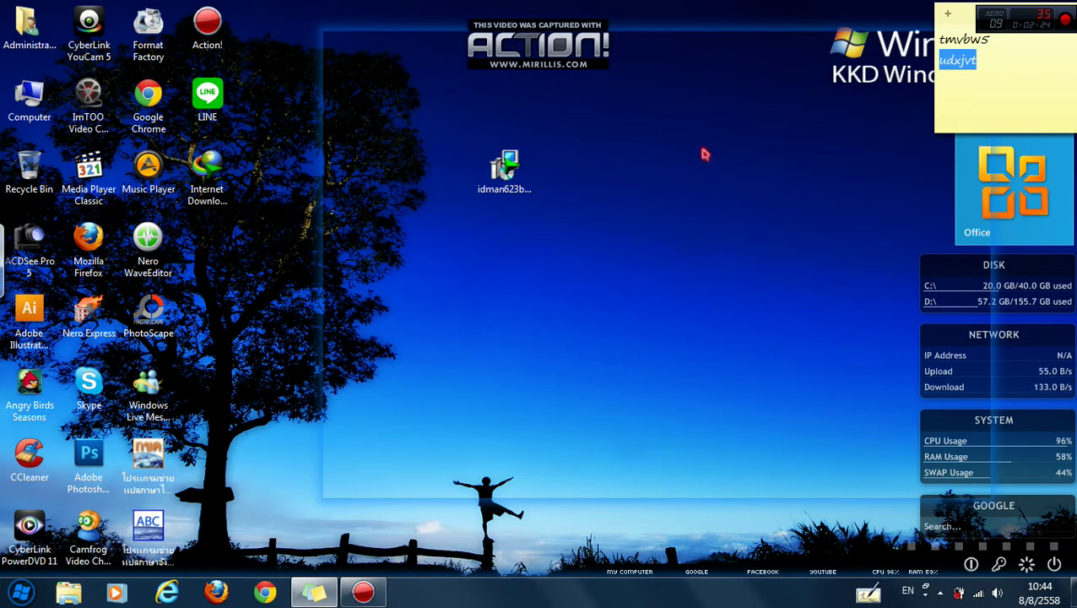
pyautogui.rightClick(338, 251)
pyautogui.click(377, 293)
pyautogui.moveTo(210, 243); pyautogui.dragTo(506, 243)
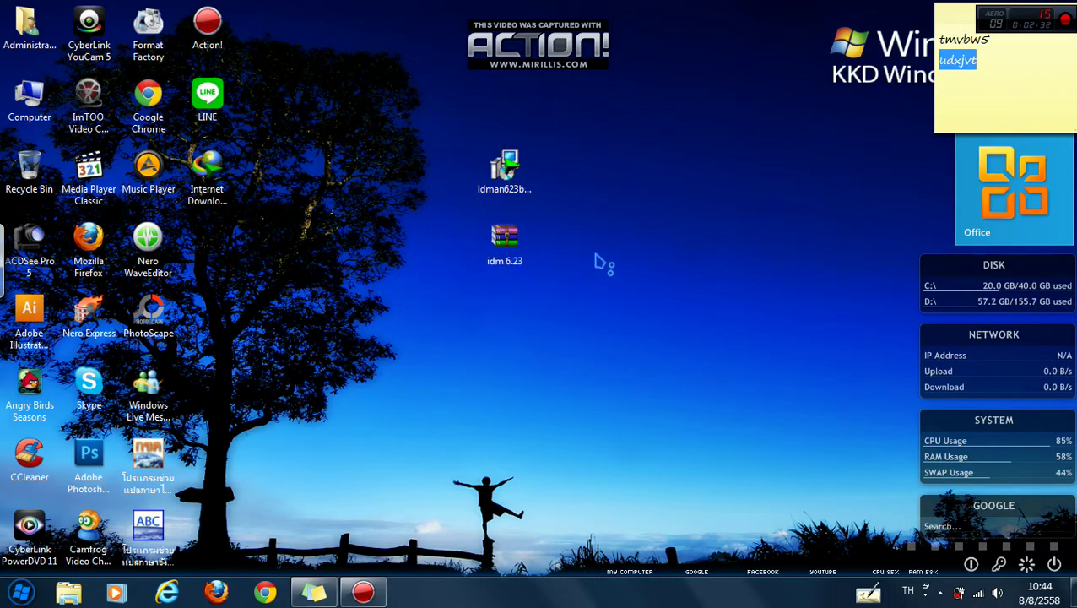
# Run the idm.6.23.11 patch program from Patch.rar in the Im6.23_MWTSoft folder of the idm 6.23 archive
pyautogui.doubleClick(505, 241)
pyautogui.doubleClick(465, 259)
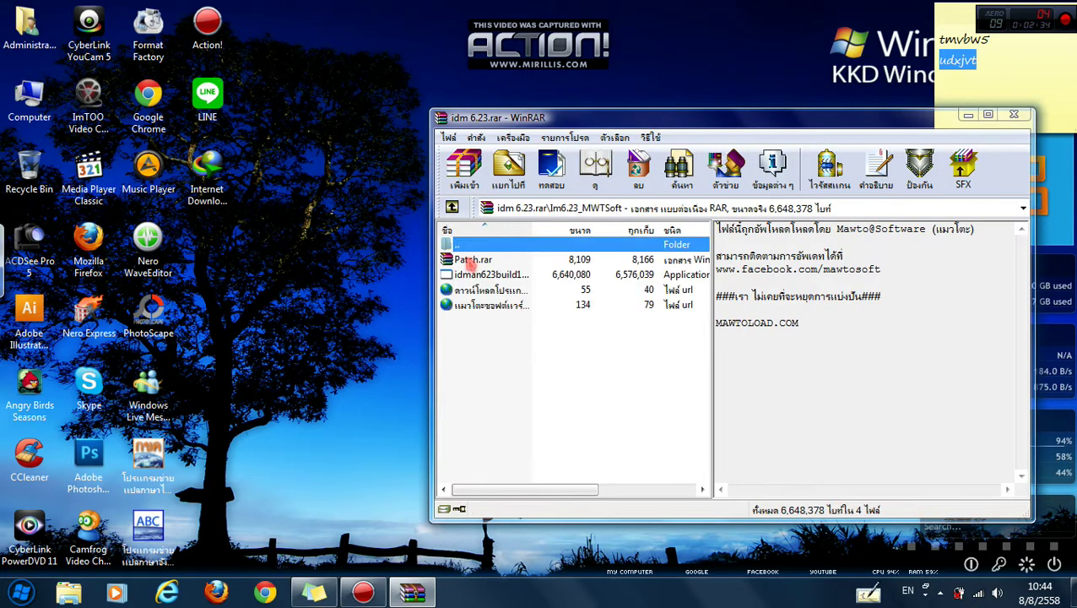
pyautogui.doubleClick(473, 265)
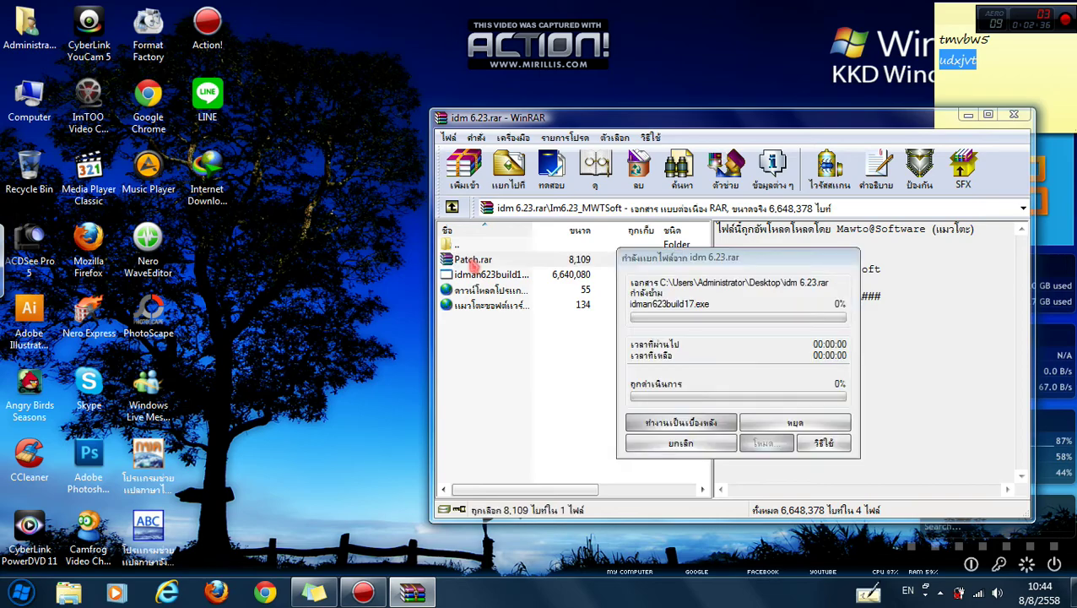
pyautogui.doubleClick(112, 243)
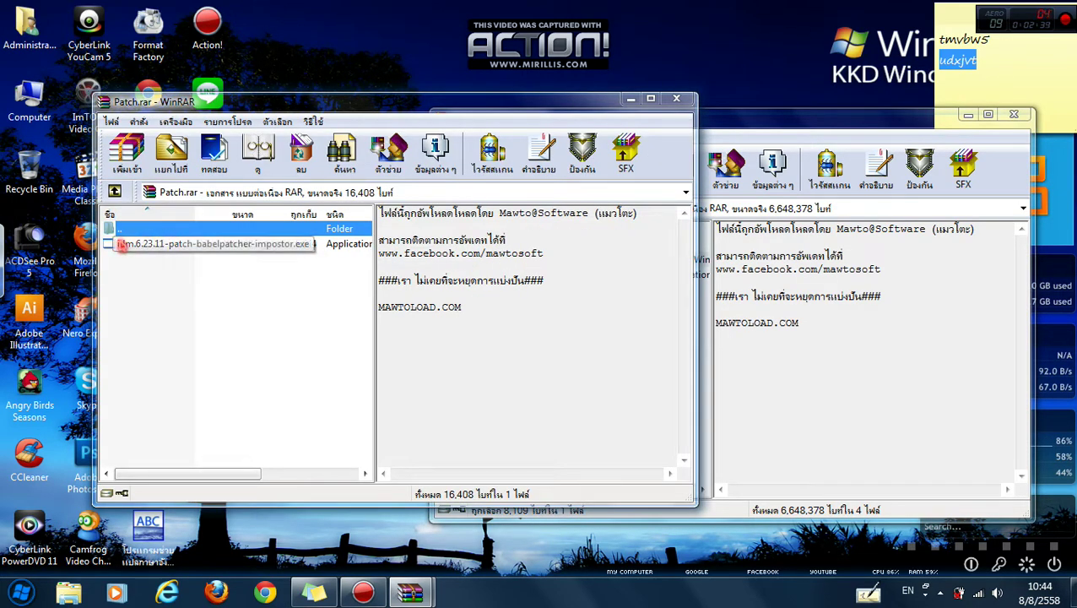
# Fill in the first name and last name in the IDM 6.23 build 11 patch window and register
pyautogui.click(560, 267)
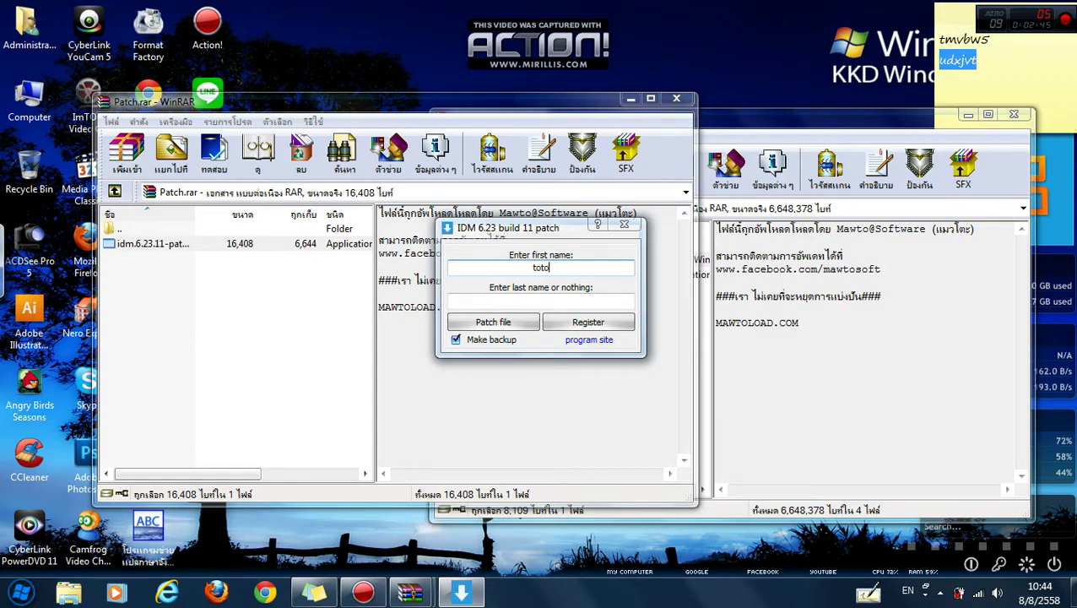
pyautogui.click(557, 298)
pyautogui.write('tototo')
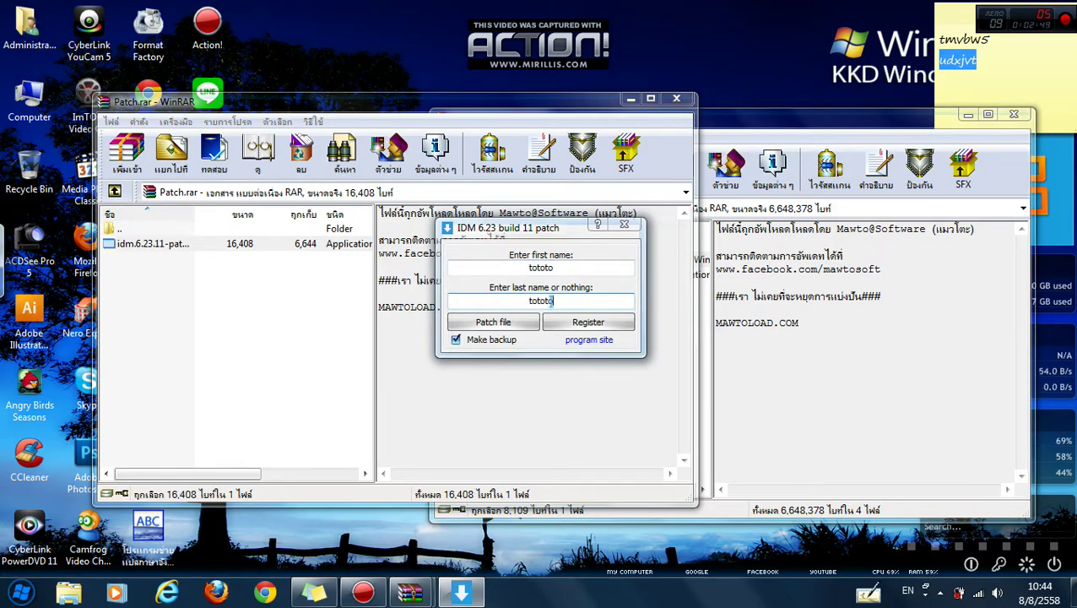
pyautogui.click(583, 330)
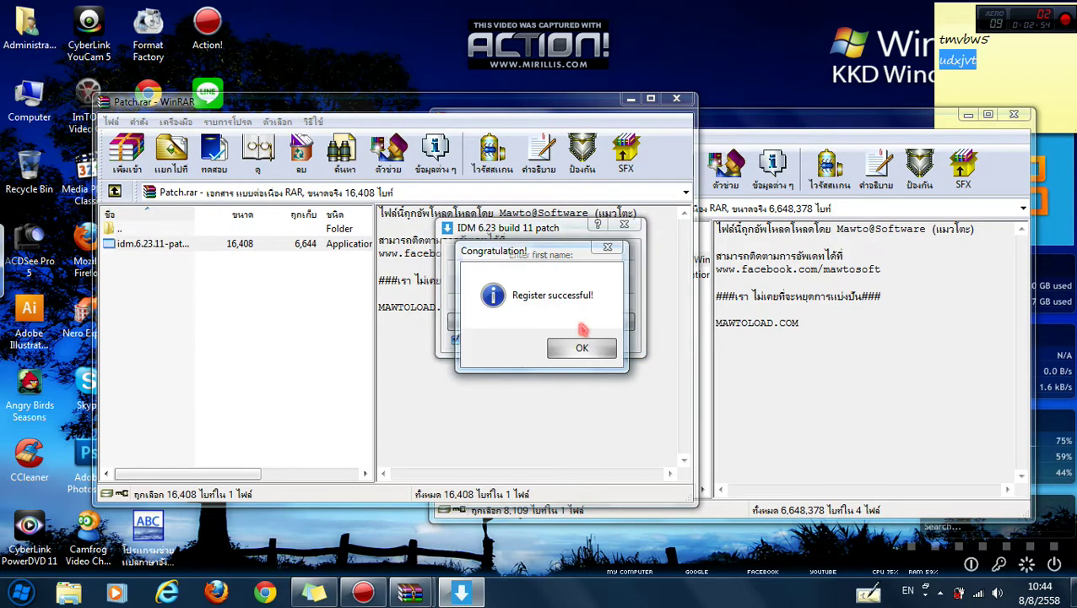
pyautogui.click(597, 353)
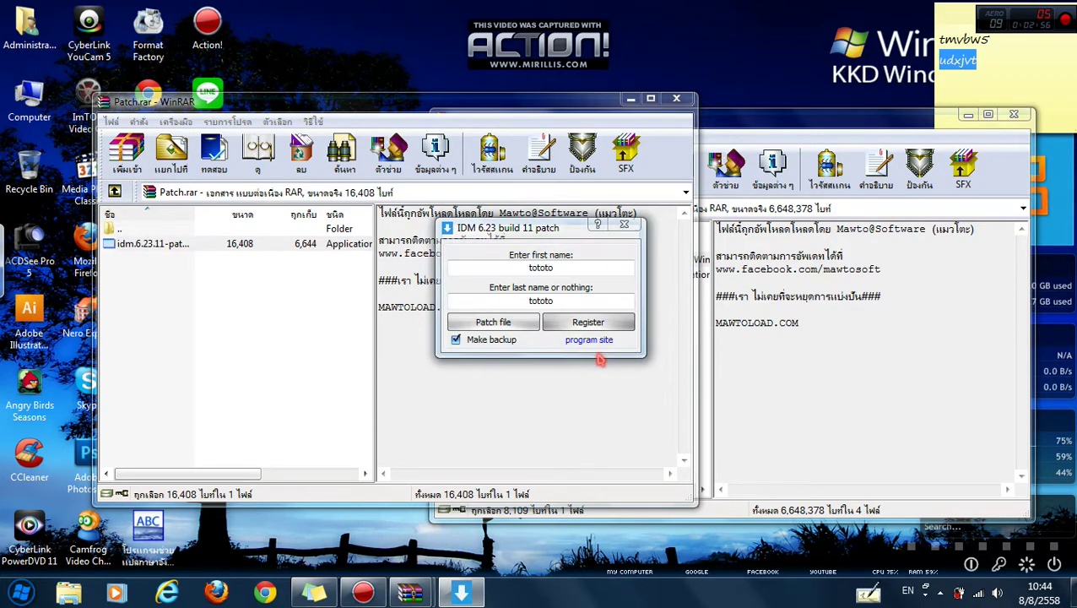
# Patch the IDMan file in C:\Program Files\Internet Download Manager with the IDM 6.23 build 11 patch, keeping Make backup enabled, and acknowledge the result
pyautogui.click(517, 323)
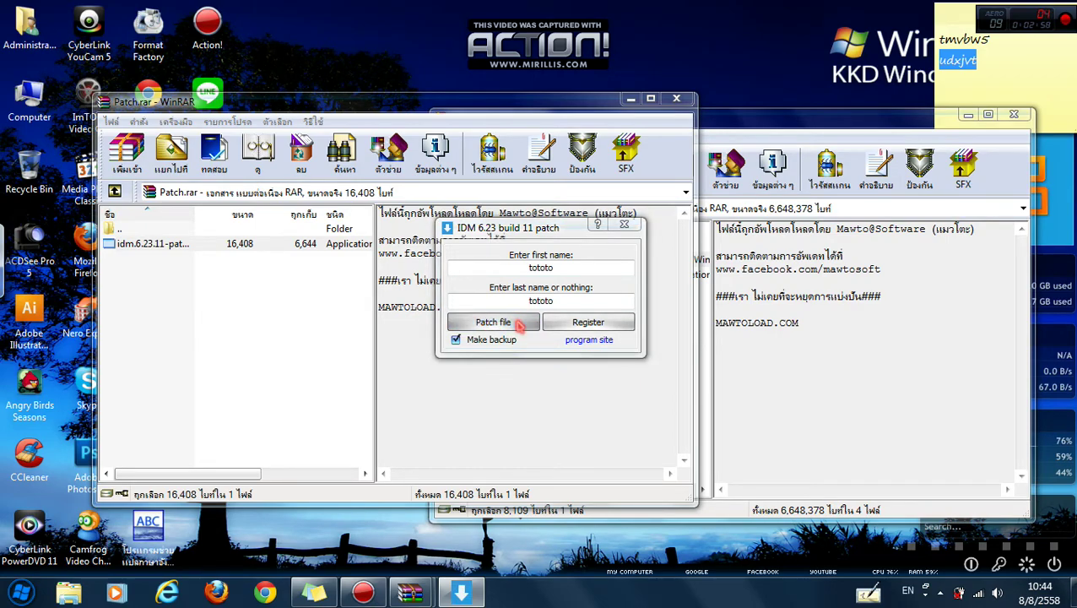
pyautogui.scroll(-2, 566, 443)
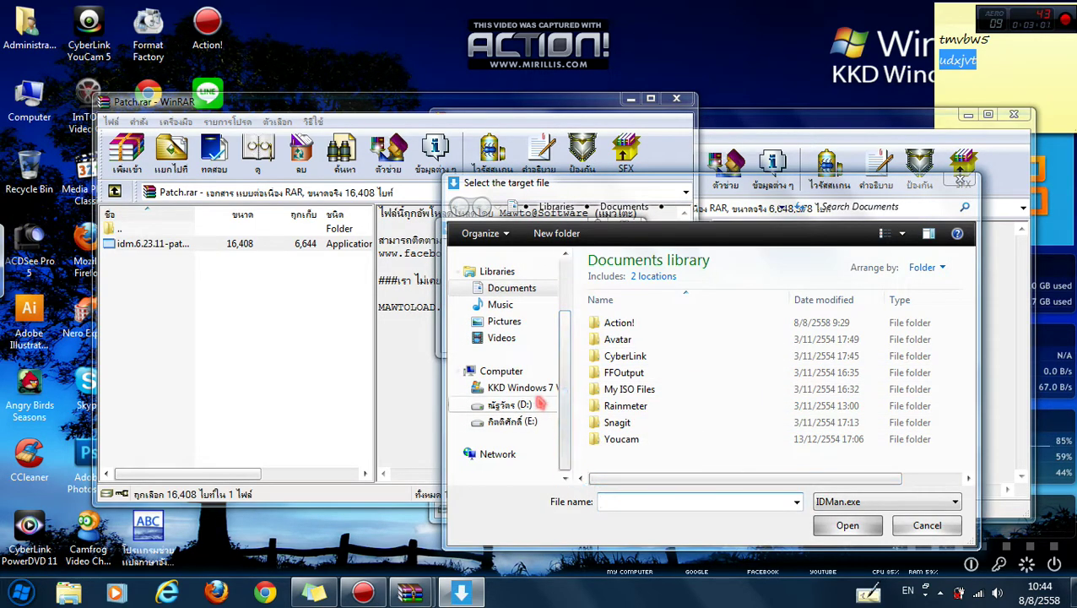
pyautogui.click(540, 387)
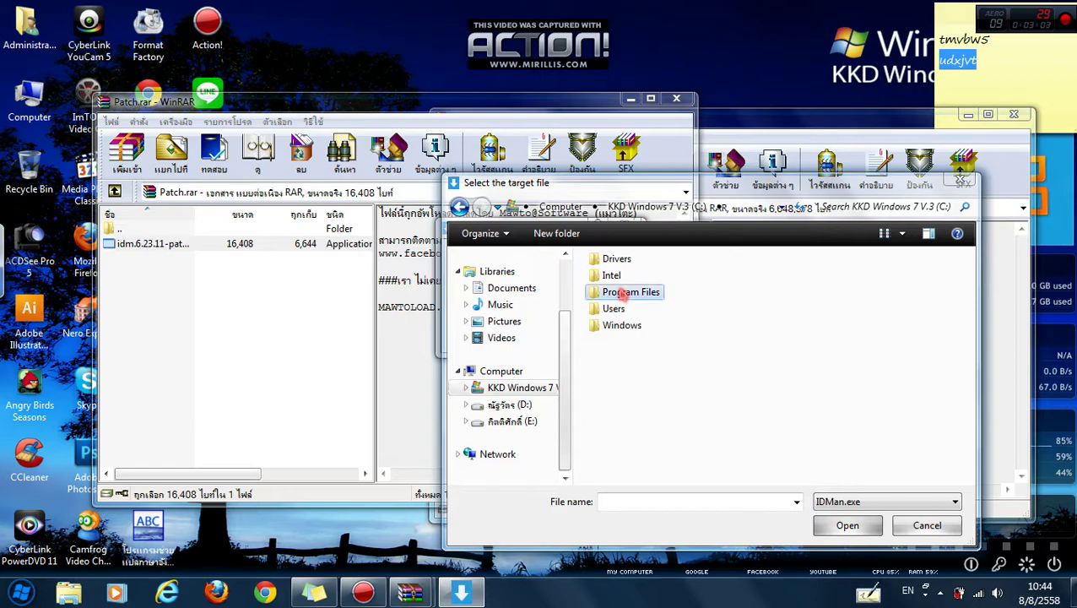
pyautogui.doubleClick(625, 292)
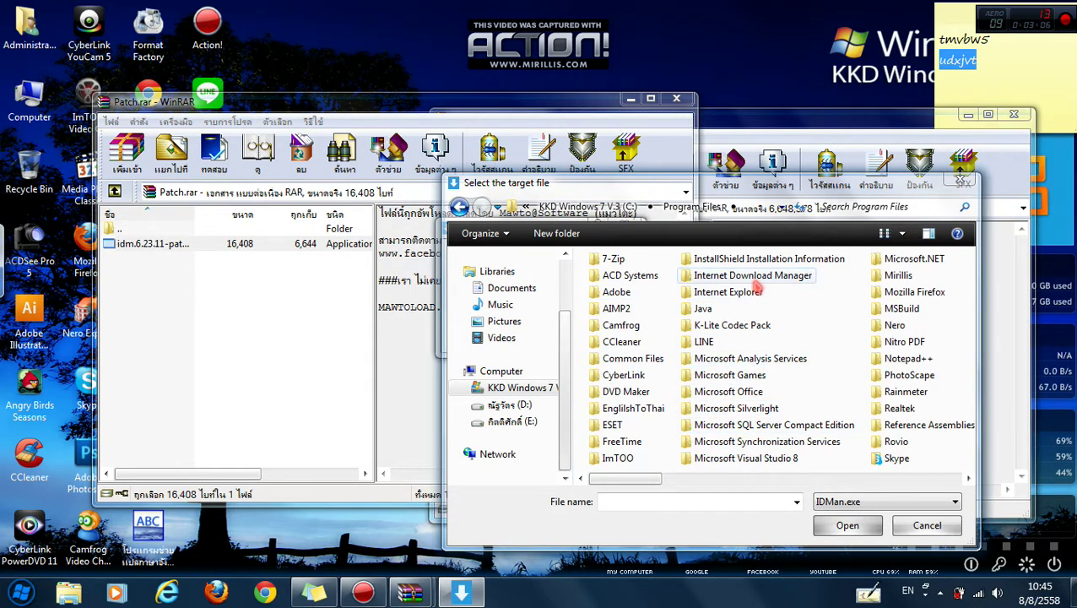
pyautogui.click(727, 276)
pyautogui.doubleClick(716, 279)
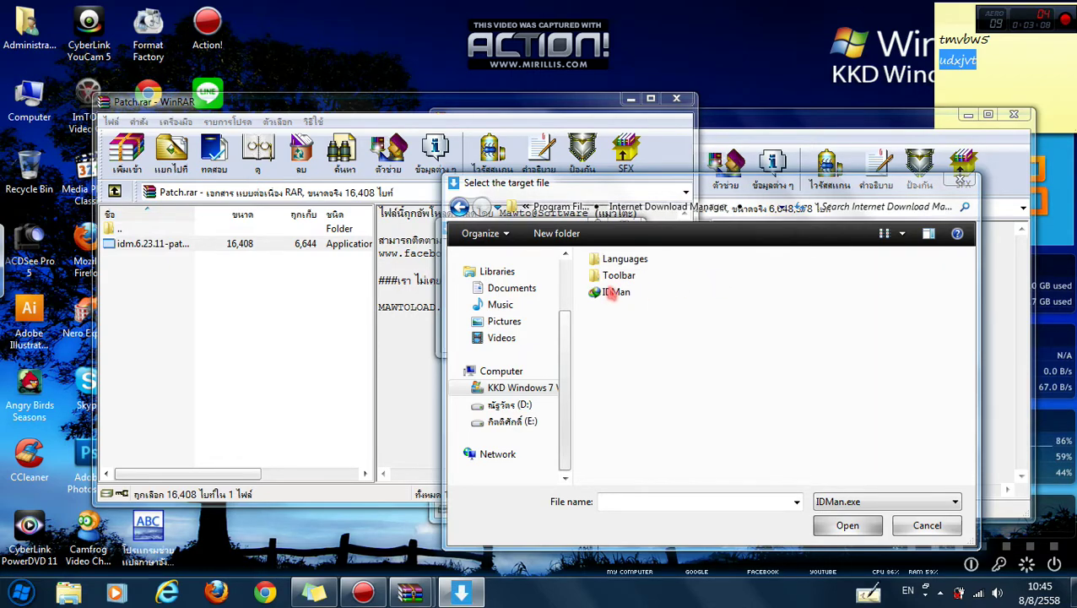
pyautogui.click(613, 292)
pyautogui.click(847, 526)
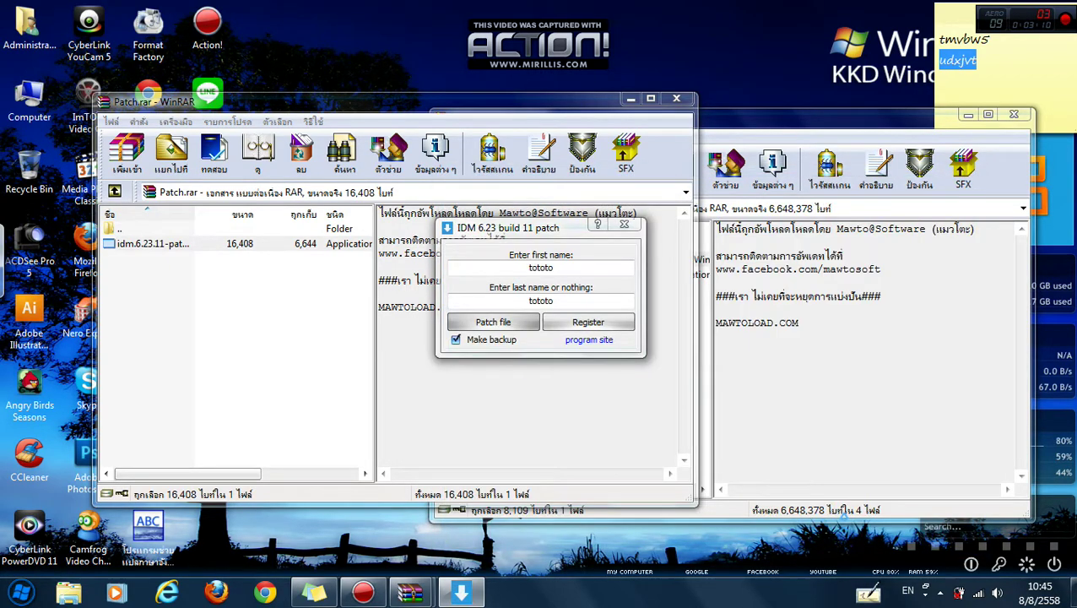
pyautogui.click(493, 323)
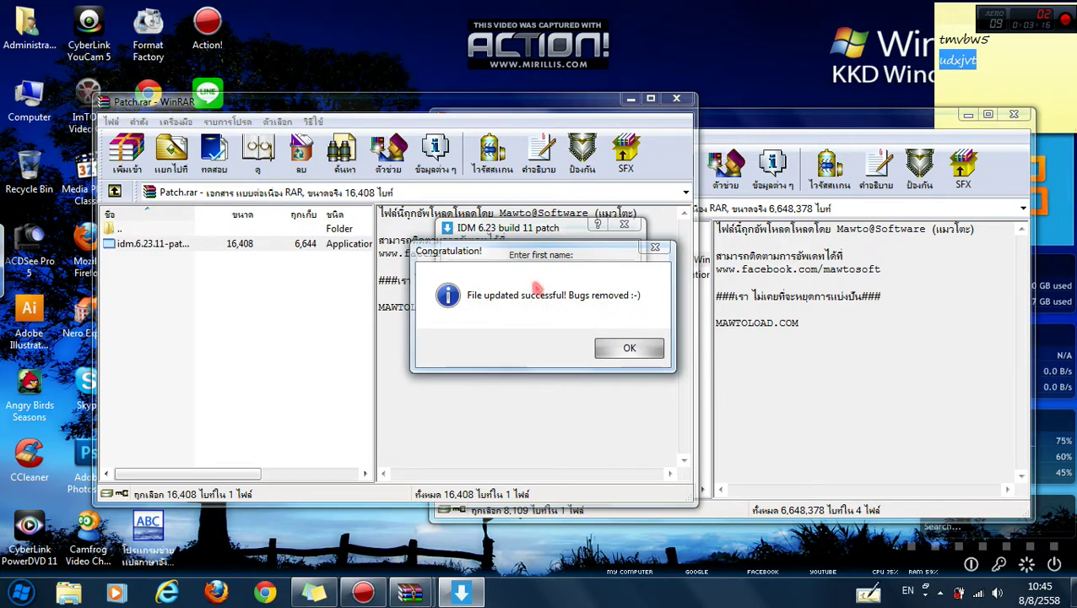
pyautogui.moveTo(507, 254); pyautogui.dragTo(398, 242)
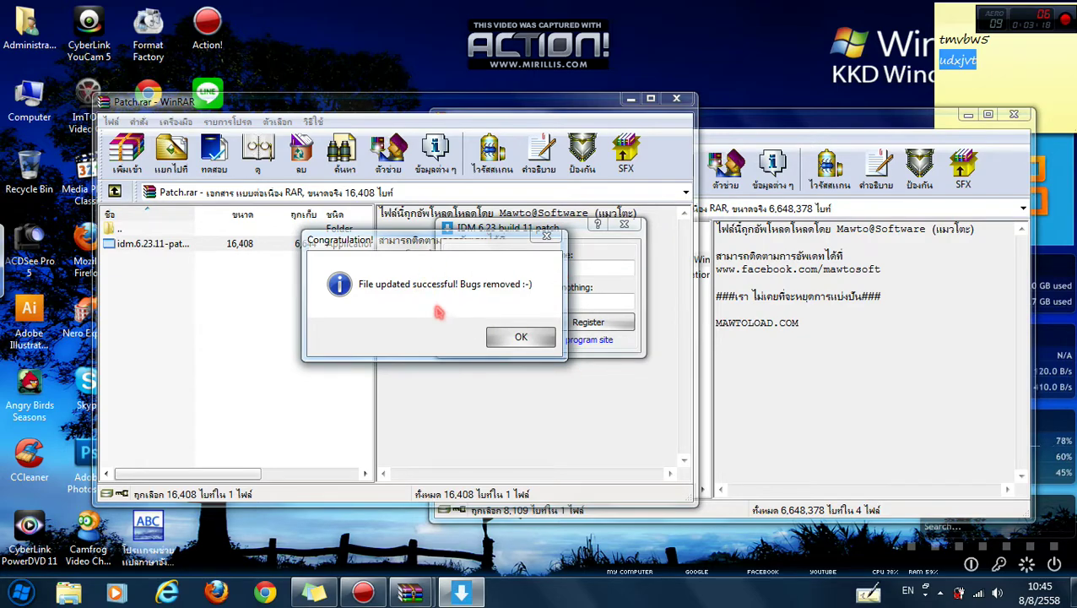
pyautogui.click(521, 338)
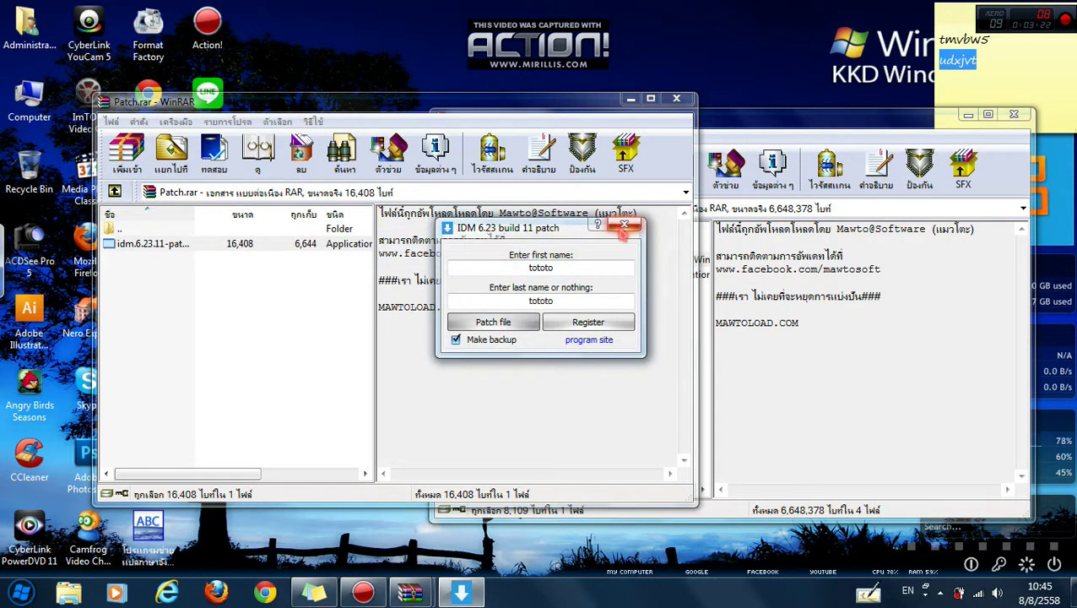
# Close the IDM patch window and both WinRAR archive windows, and refresh the desktop
pyautogui.click(624, 225)
pyautogui.click(676, 98)
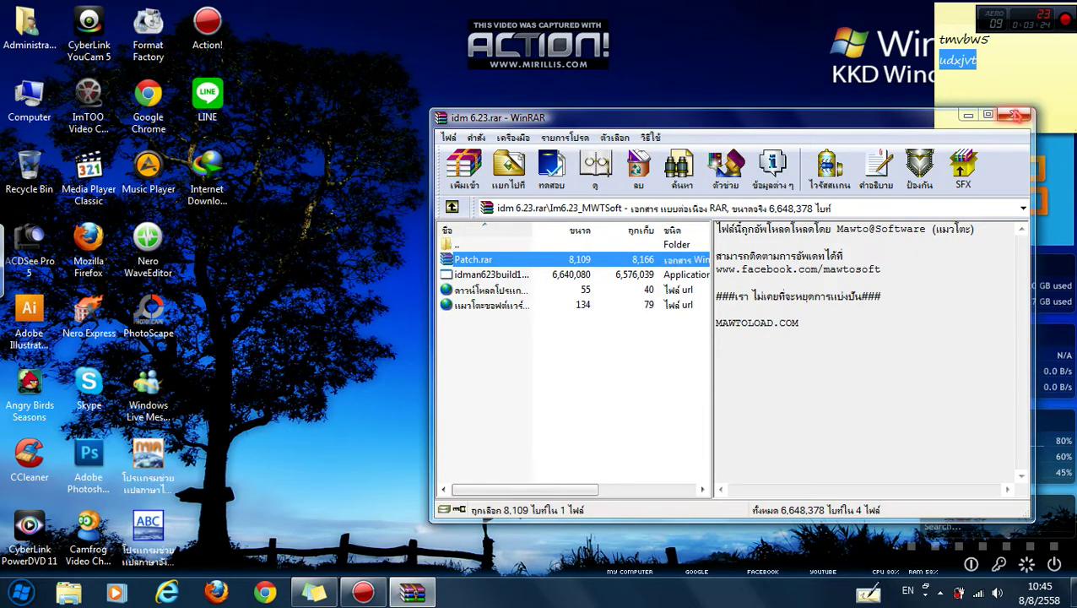
pyautogui.click(1020, 114)
pyautogui.rightClick(419, 260)
pyautogui.click(447, 306)
# Move the Internet Download Manager shortcut to the upper middle of the desktop and discard the installation files into the Recycle Bin
pyautogui.click(201, 175)
pyautogui.moveTo(200, 175); pyautogui.dragTo(621, 244)
pyautogui.moveTo(479, 197); pyautogui.dragTo(28, 177)
pyautogui.moveTo(619, 253); pyautogui.dragTo(501, 181)
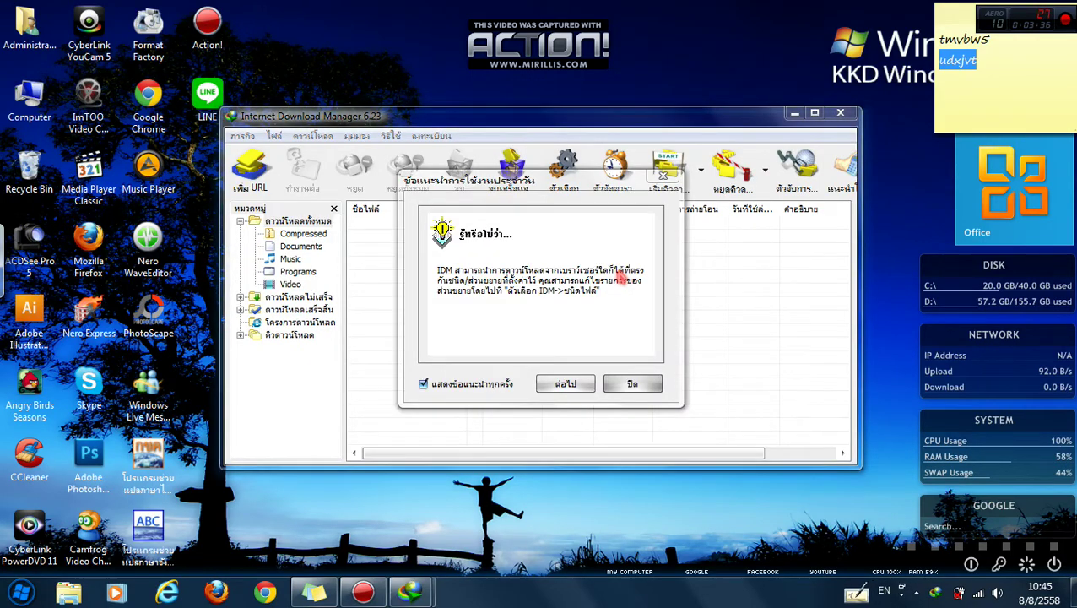
# Dismiss the daily tip in Internet Download Manager and check whether the program registration command is still available
pyautogui.click(632, 385)
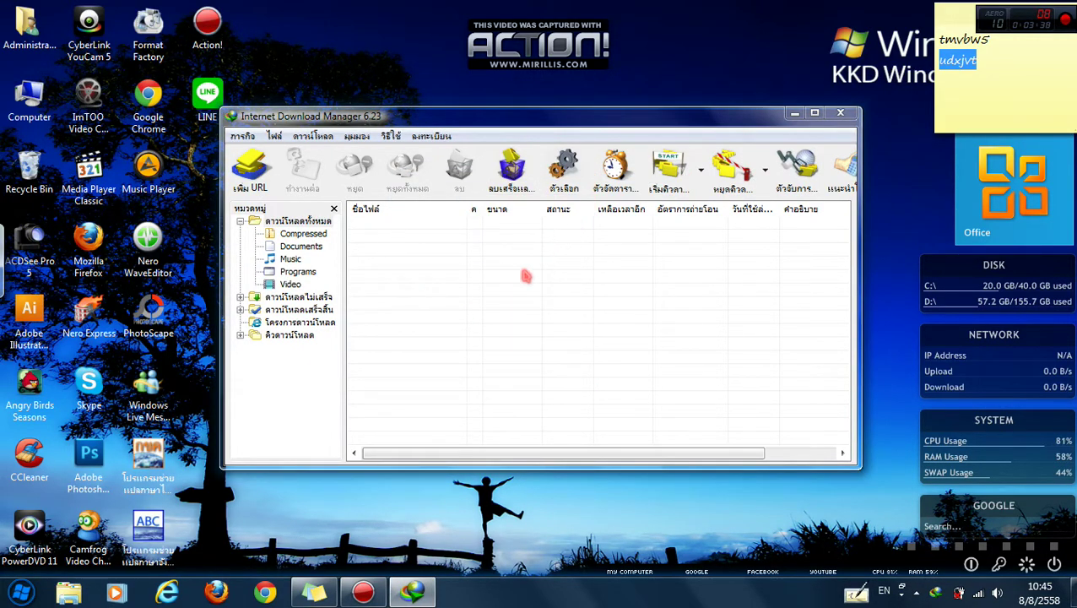
pyautogui.click(429, 137)
pyautogui.click(486, 266)
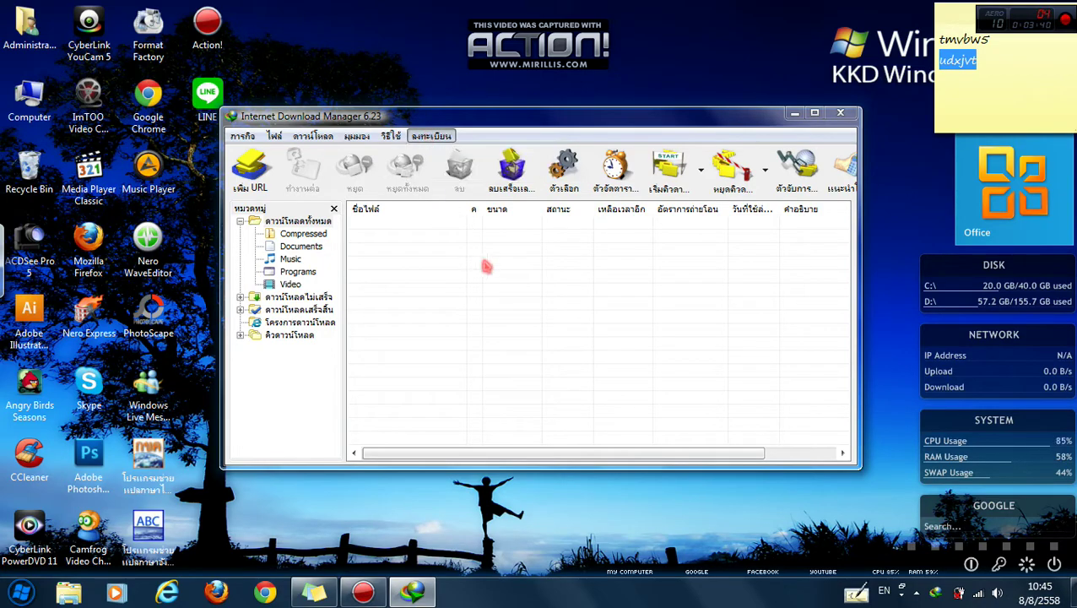
pyautogui.click(434, 137)
pyautogui.click(428, 257)
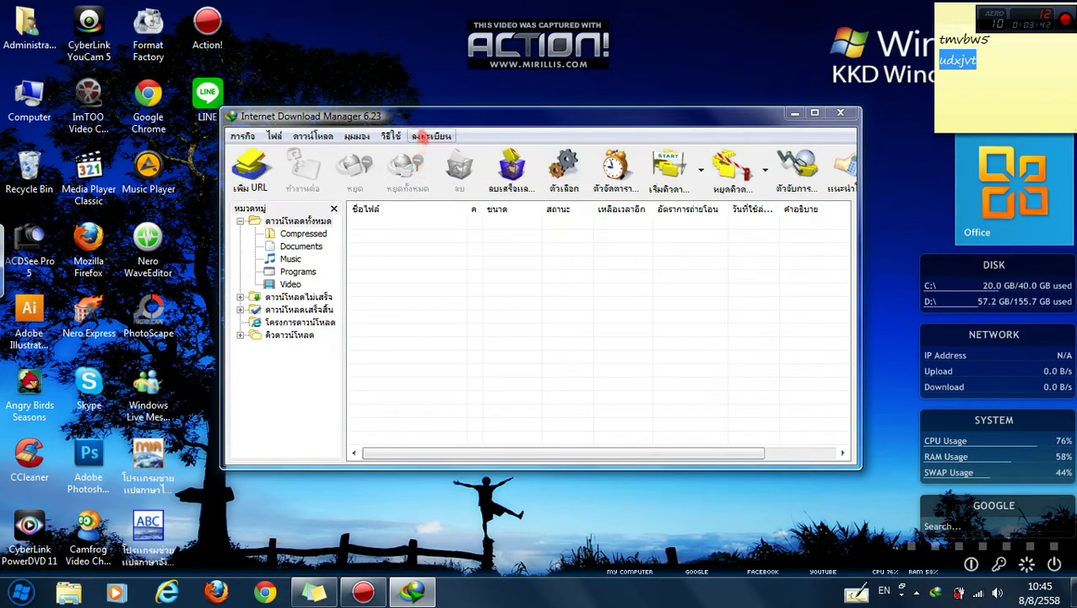
pyautogui.click(427, 137)
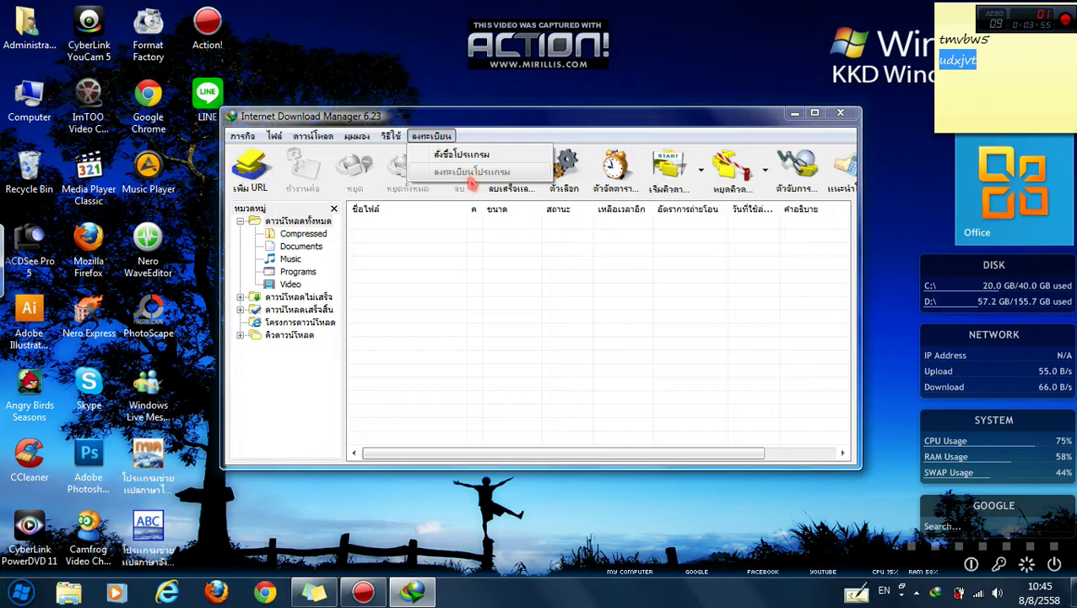
pyautogui.click(479, 240)
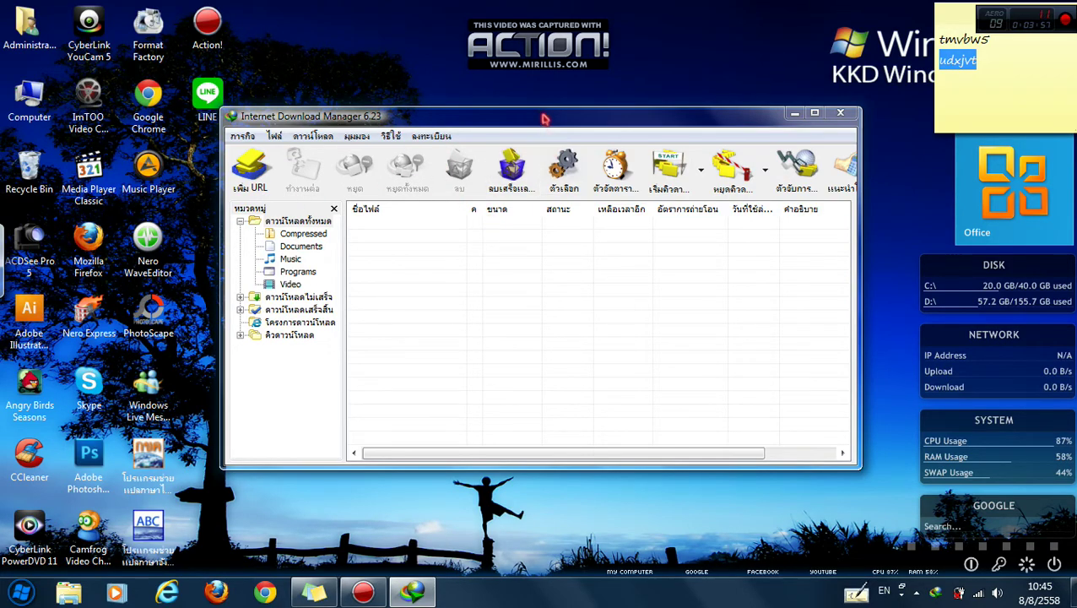
pyautogui.click(430, 136)
pyautogui.click(472, 221)
pyautogui.click(440, 138)
pyautogui.click(457, 275)
# Close Internet Download Manager and refresh the desktop
pyautogui.click(847, 114)
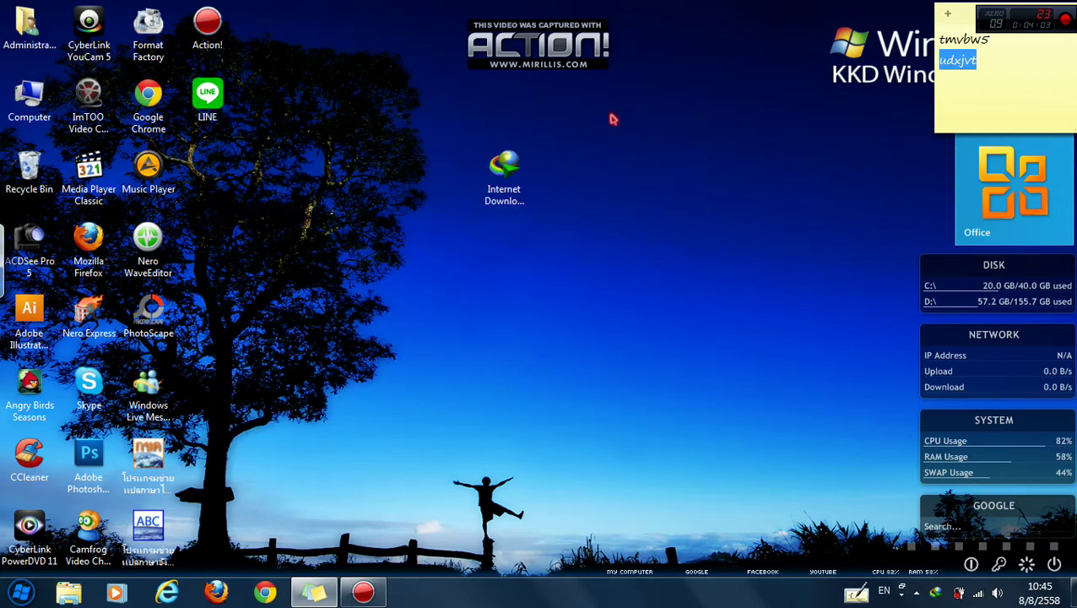
pyautogui.rightClick(522, 95)
pyautogui.click(561, 142)
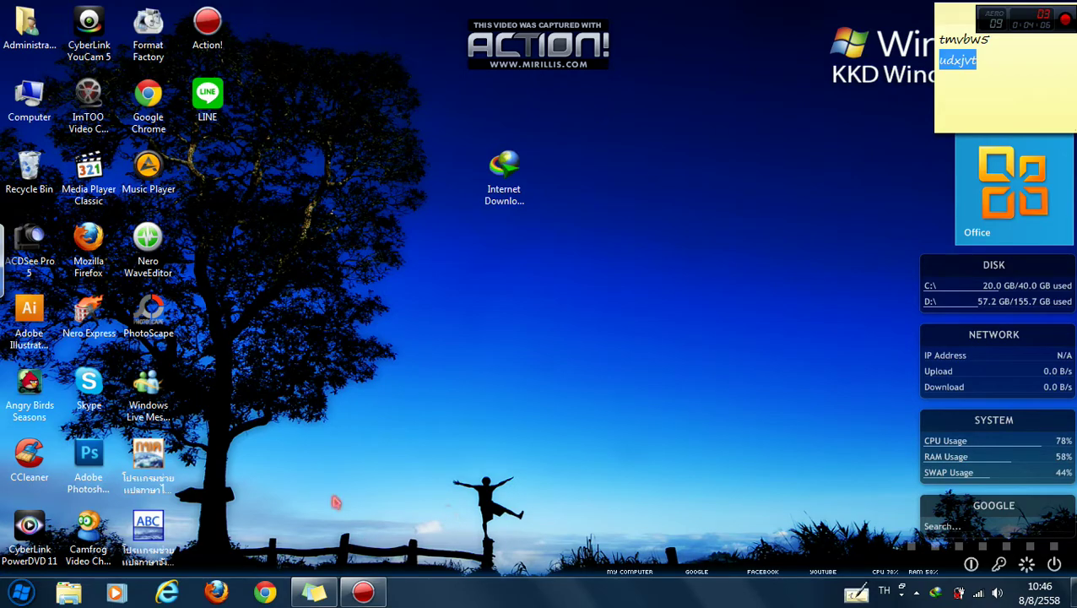
# Switch to Google Chrome, show its extensions page in place of the start page, and maximize the window
pyautogui.click(261, 594)
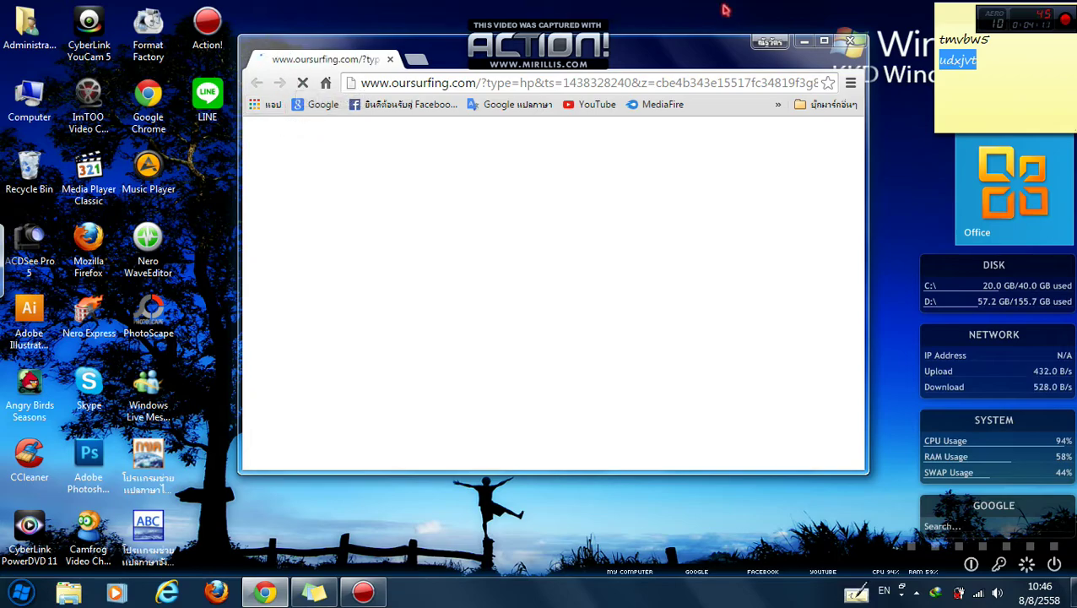
pyautogui.click(850, 82)
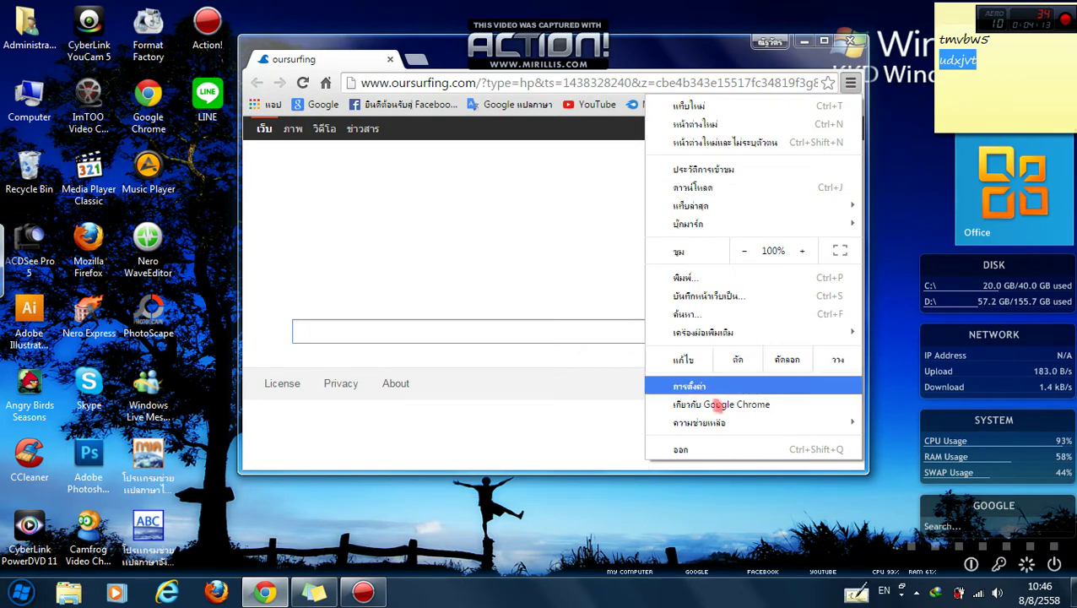
pyautogui.click(713, 388)
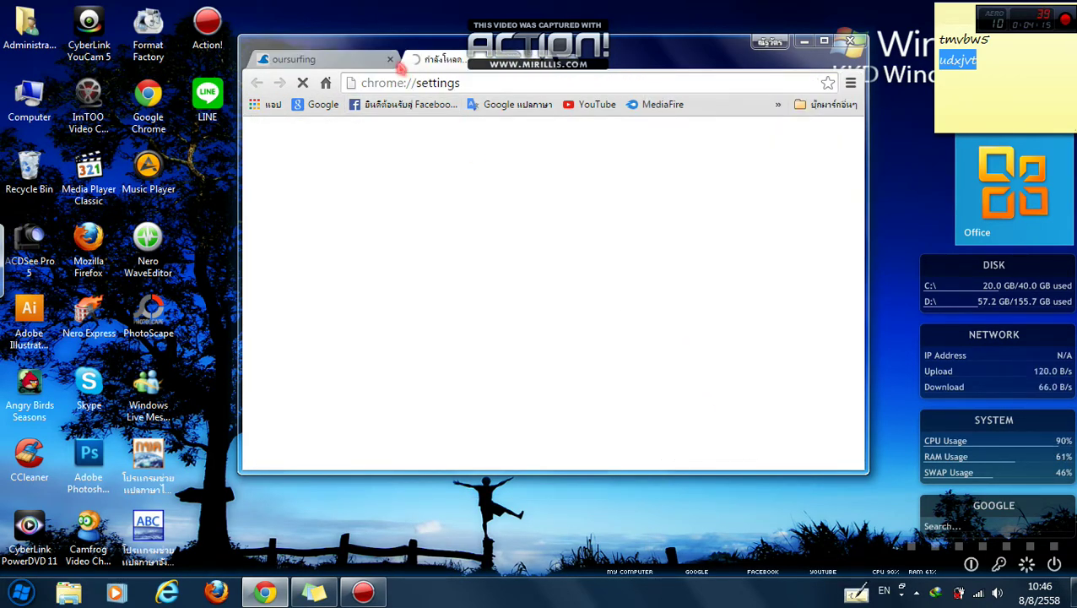
pyautogui.click(390, 59)
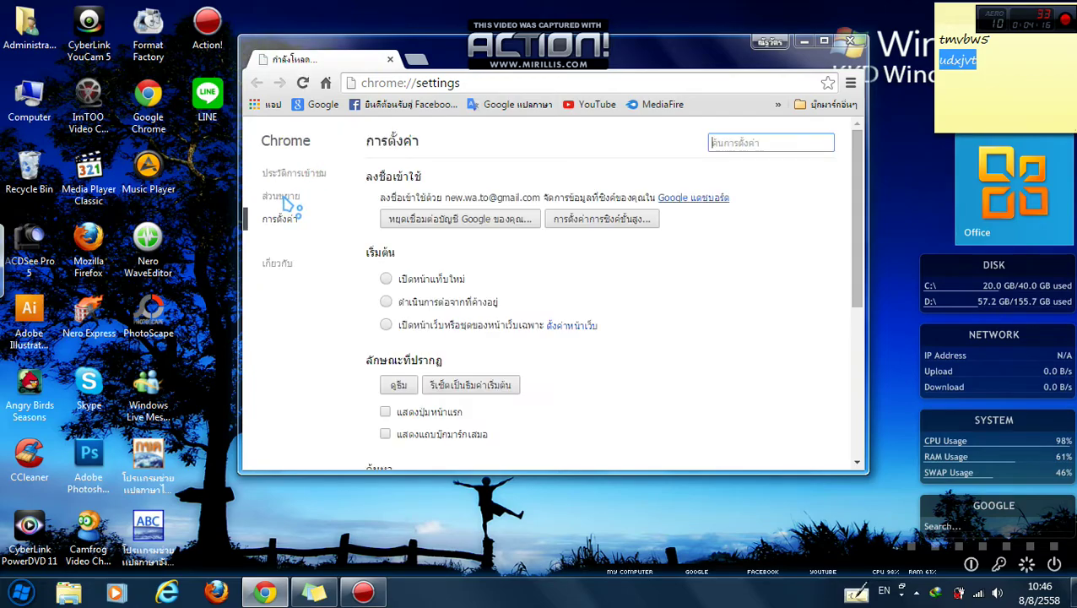
pyautogui.click(286, 199)
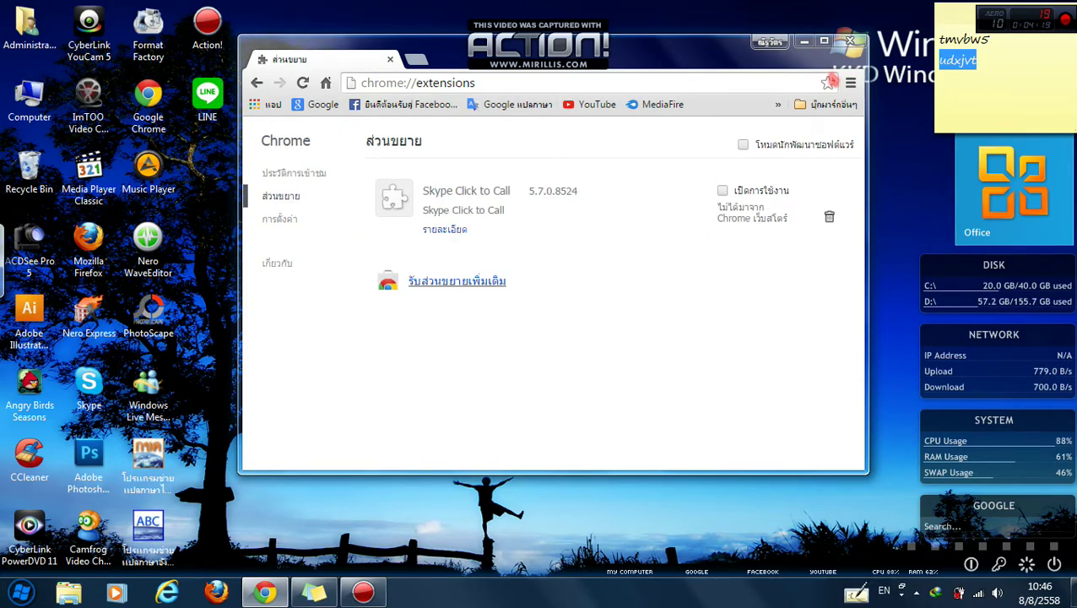
pyautogui.click(824, 42)
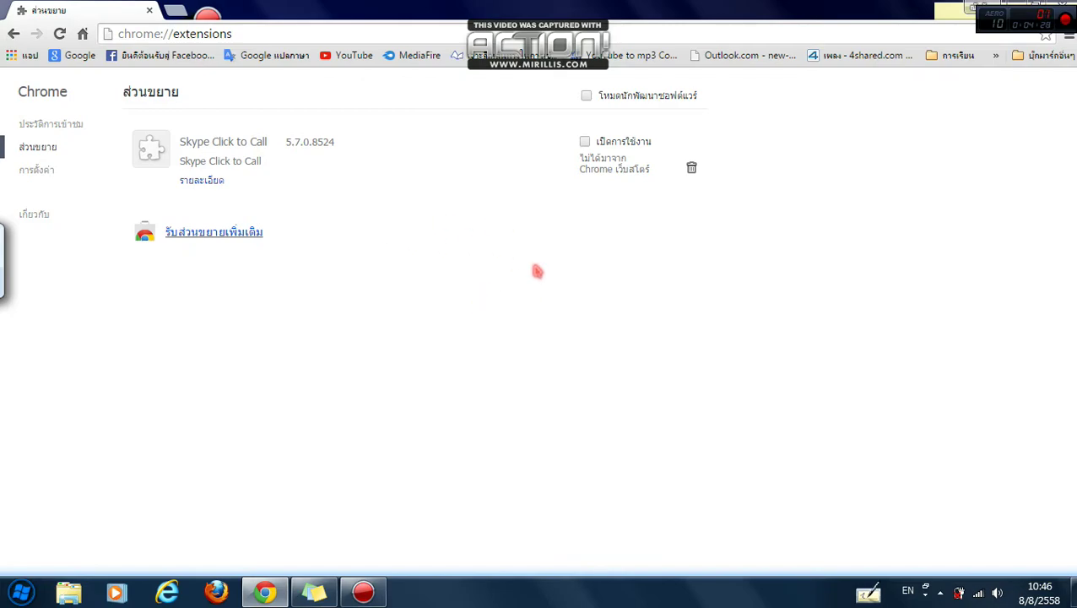
# Toggle the Skype Click to Call extension on and back off, and close the browser
pyautogui.click(585, 143)
pyautogui.click(585, 143)
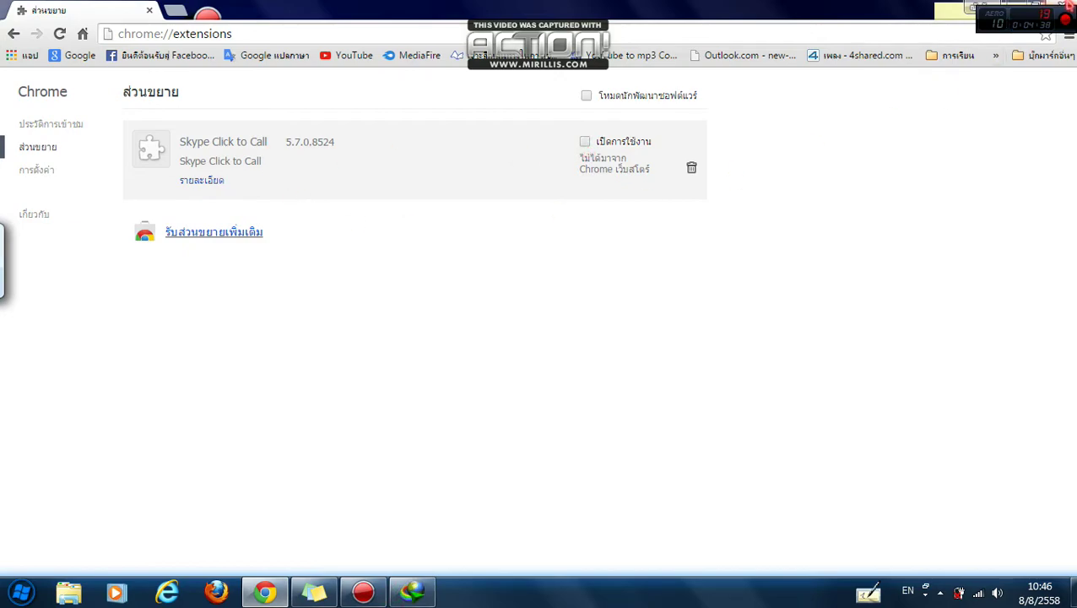
pyautogui.click(1068, 6)
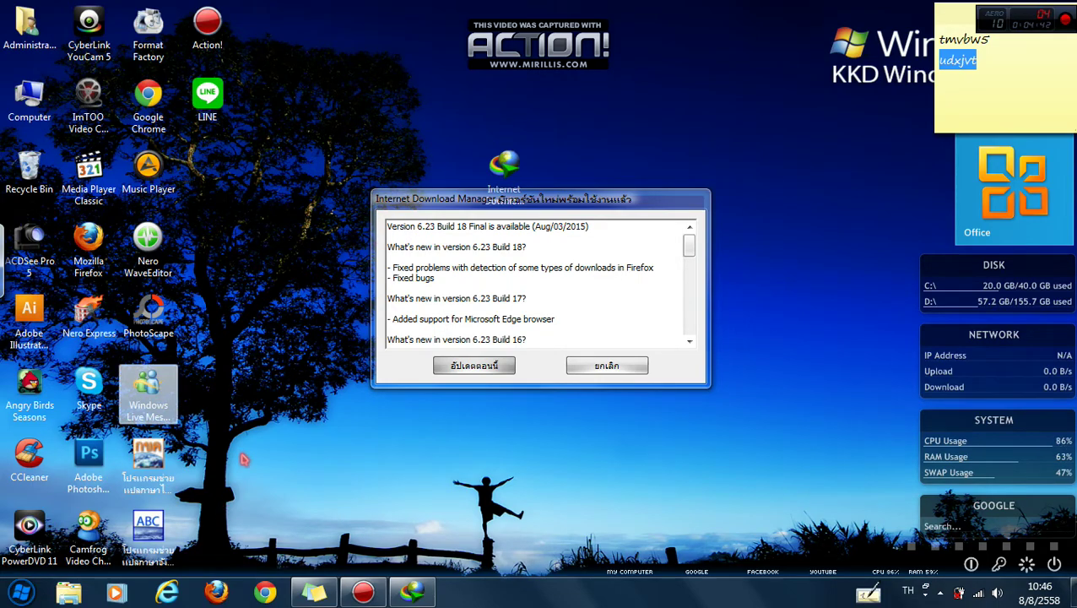
# Move the new version notice for Internet Download Manager 6.23 Build 18 higher on the screen and decline the update
pyautogui.moveTo(513, 200); pyautogui.dragTo(492, 134)
pyautogui.click(625, 269)
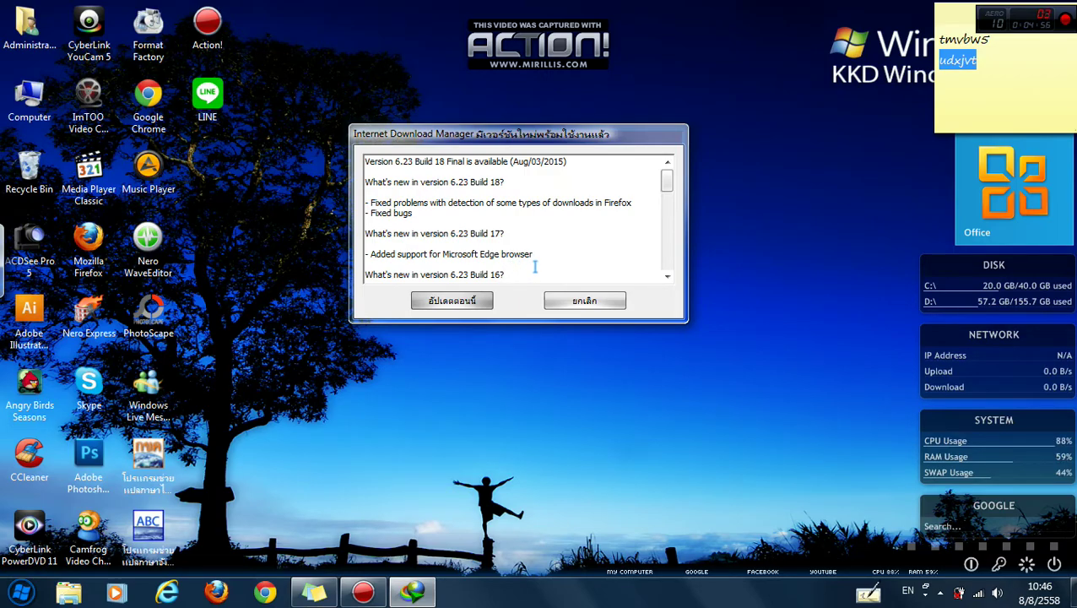
pyautogui.click(597, 301)
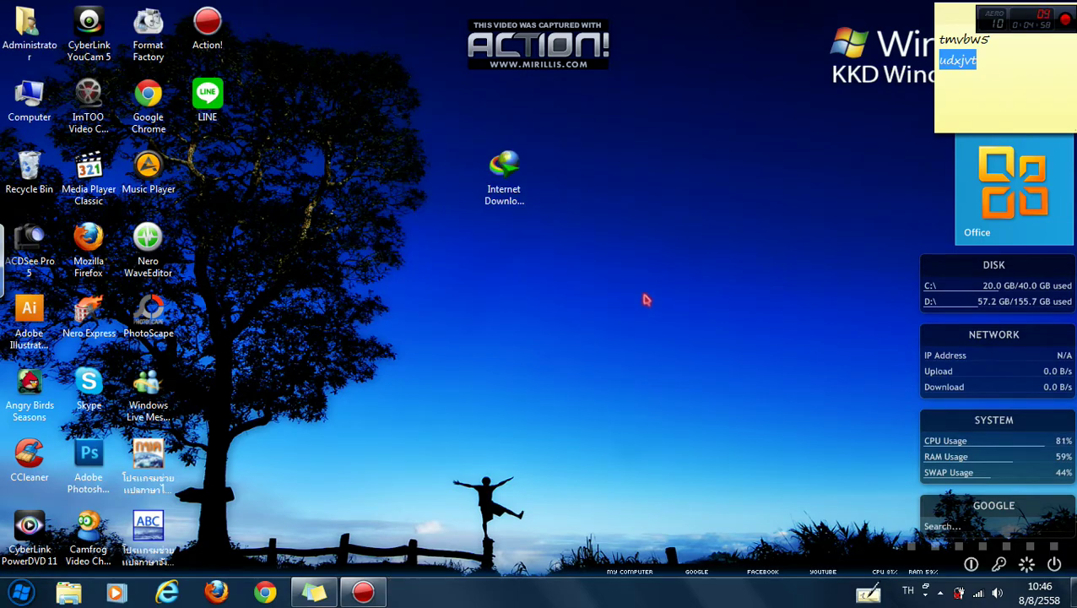
# Refresh the desktop twice
pyautogui.rightClick(606, 198)
pyautogui.click(635, 236)
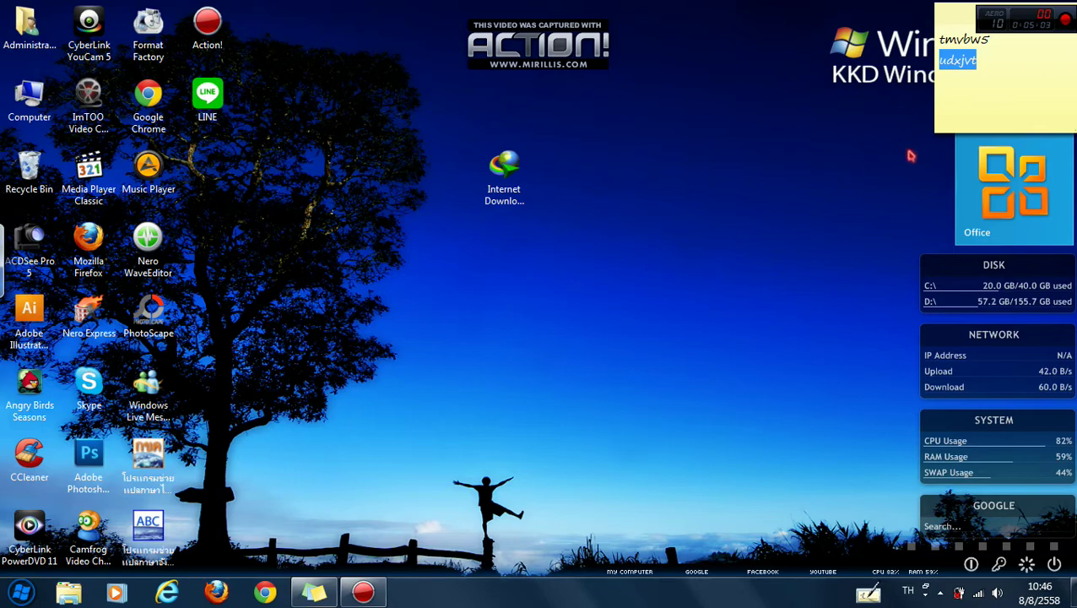
pyautogui.rightClick(509, 228)
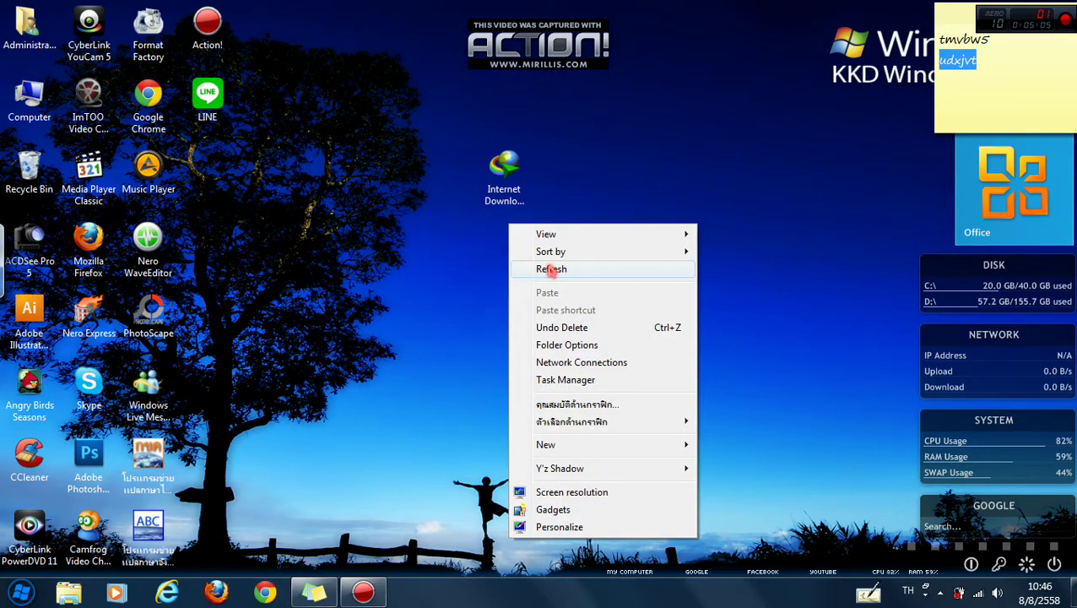
pyautogui.click(550, 270)
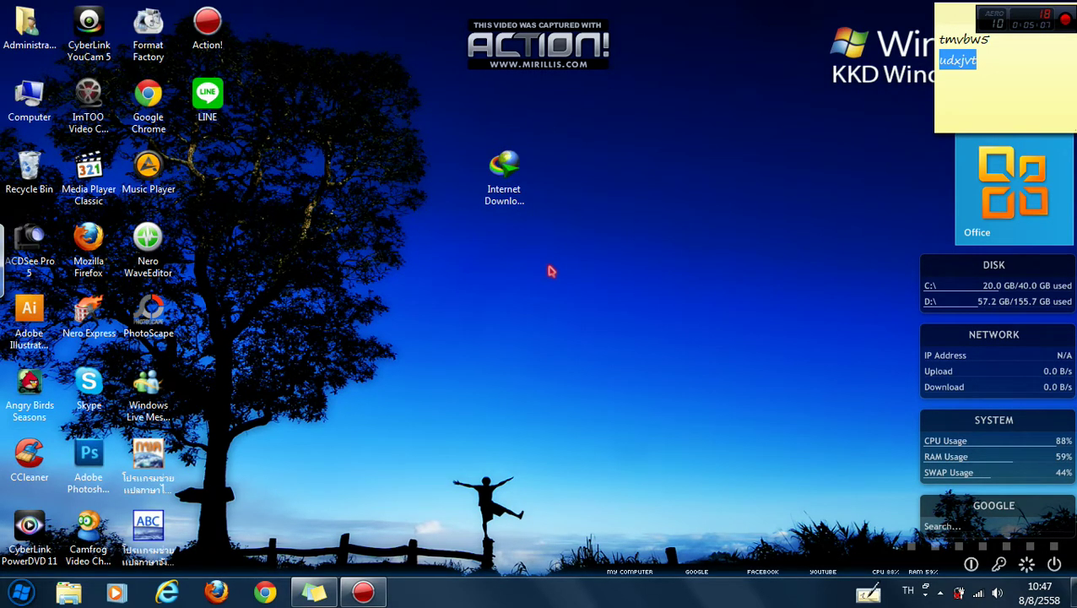